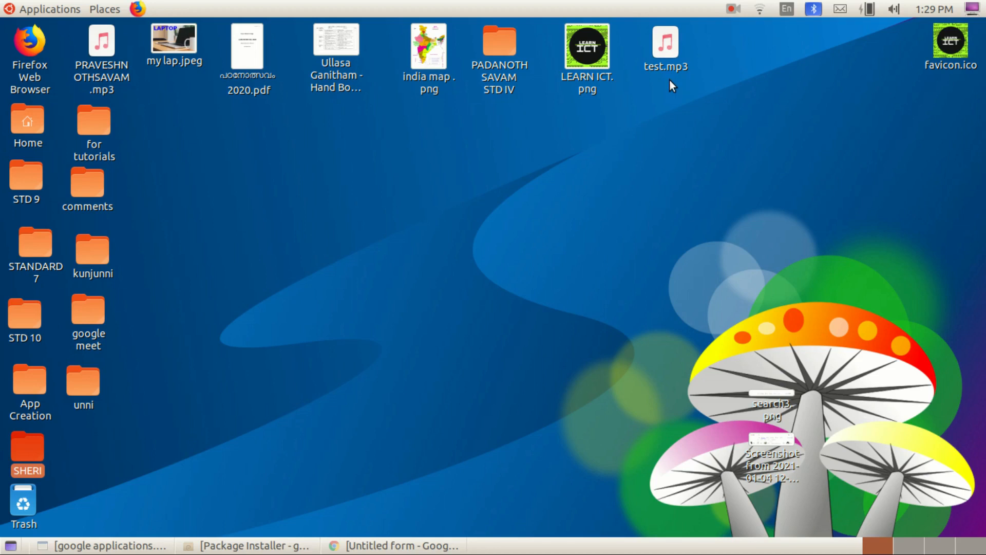
Step: Launch Google Chrome from the desktop
left_click(53, 11)
mouse_move(105, 138)
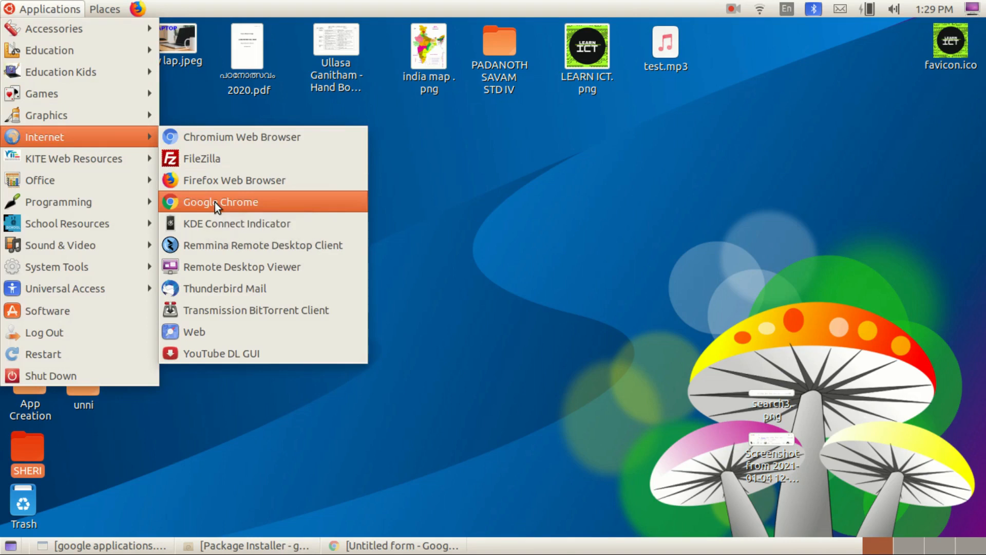
left_click(215, 202)
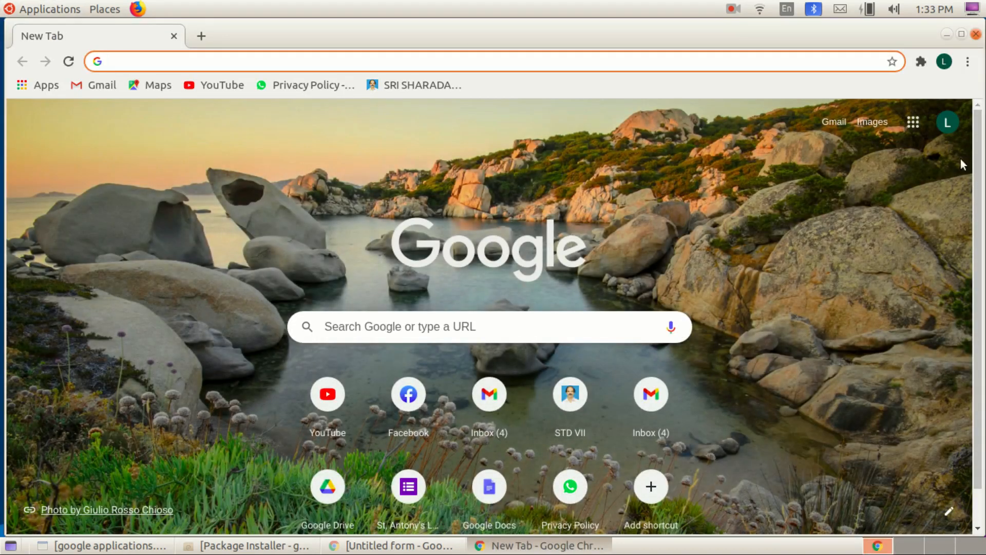
Step: Open Google Docs from the Google apps list and switch from there to Google Forms
left_click(913, 125)
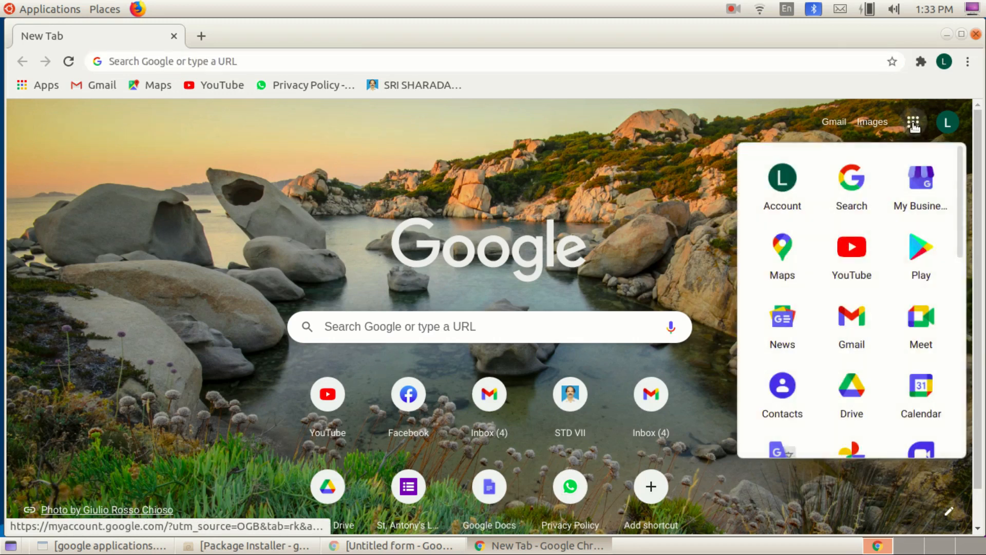
scroll(799, 229, "down", 3)
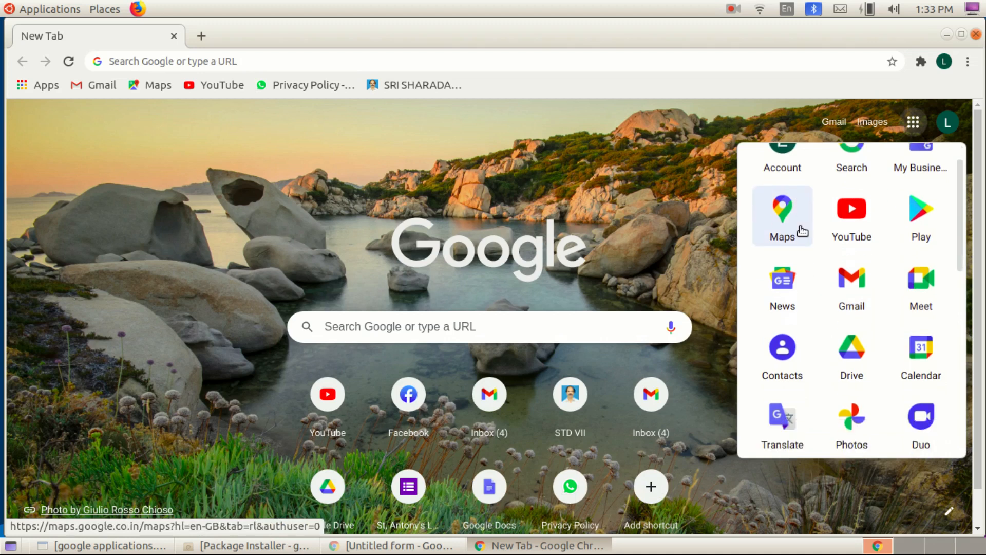
scroll(833, 331, "down", 4)
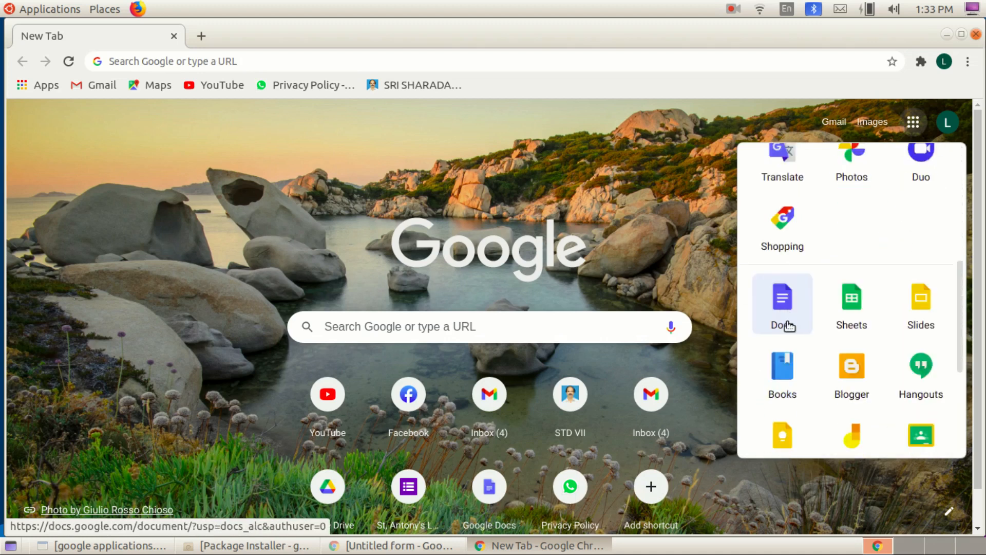
left_click(783, 314)
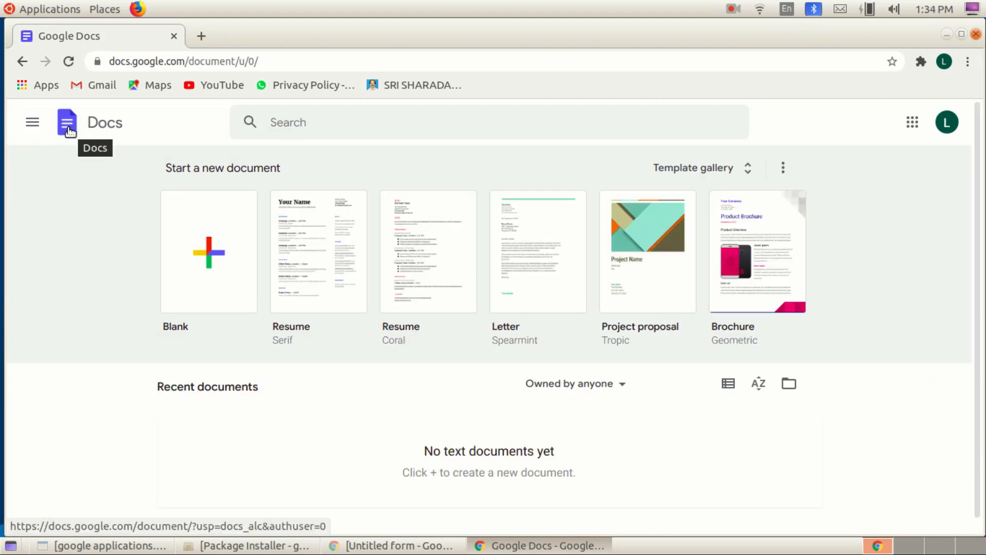
left_click(33, 125)
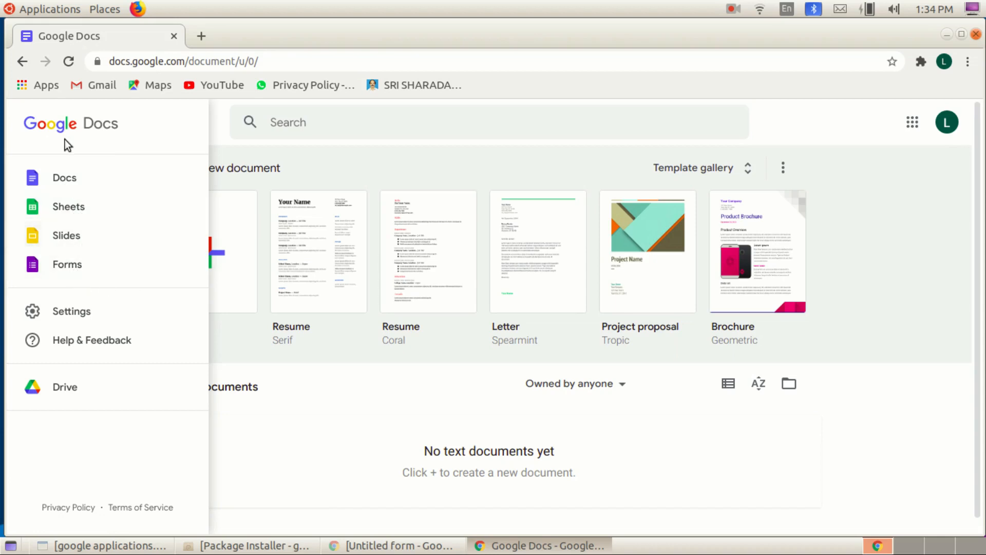
left_click(66, 268)
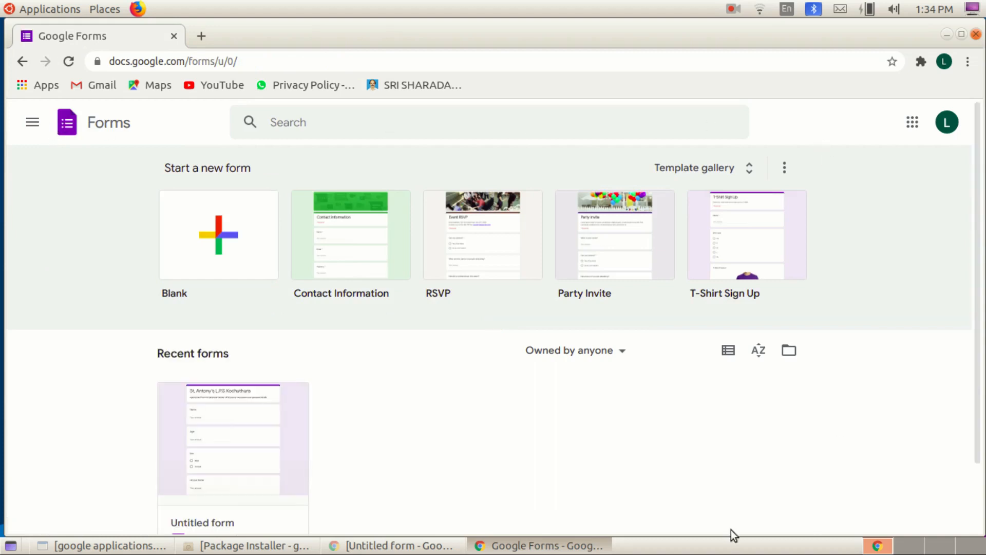
Step: Create a blank form titled "ST.PETER'S H.S. POOVAR" with the description "PLEASE ENTER YOUR PERSONAL DETAILS . STD : 10 A"
left_click(207, 247)
left_click(218, 241)
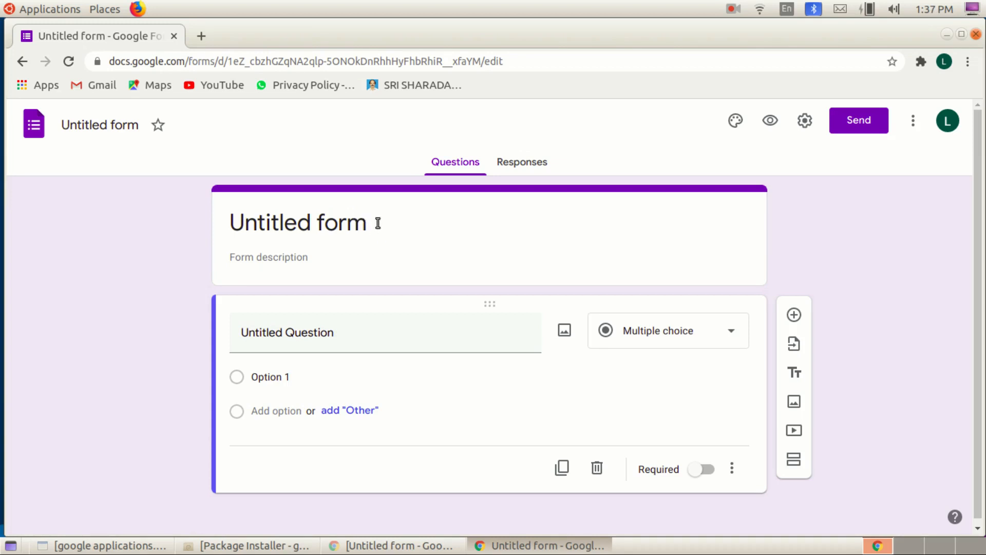
left_click(373, 224)
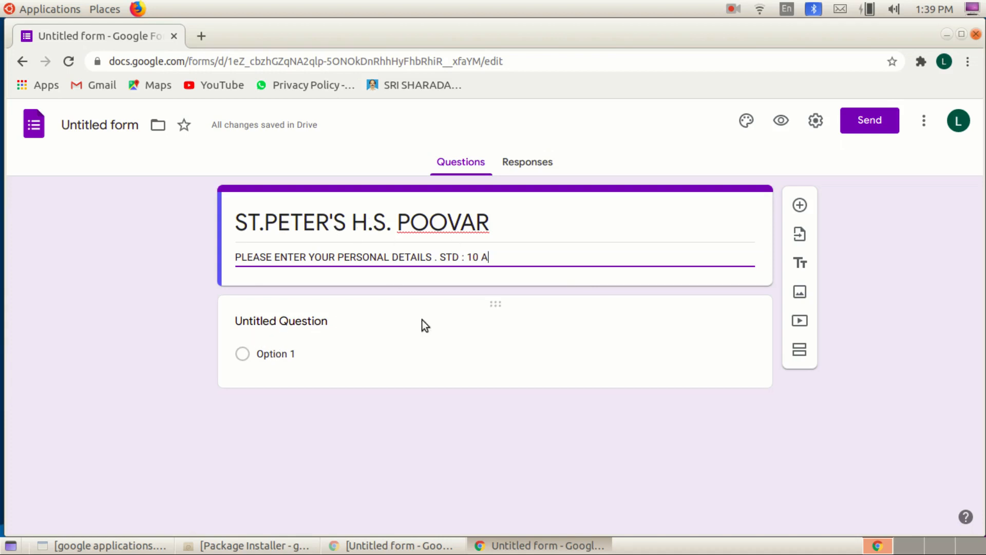
Step: Title the first question "NAME" and set its answer type to Short answer
left_click(305, 321)
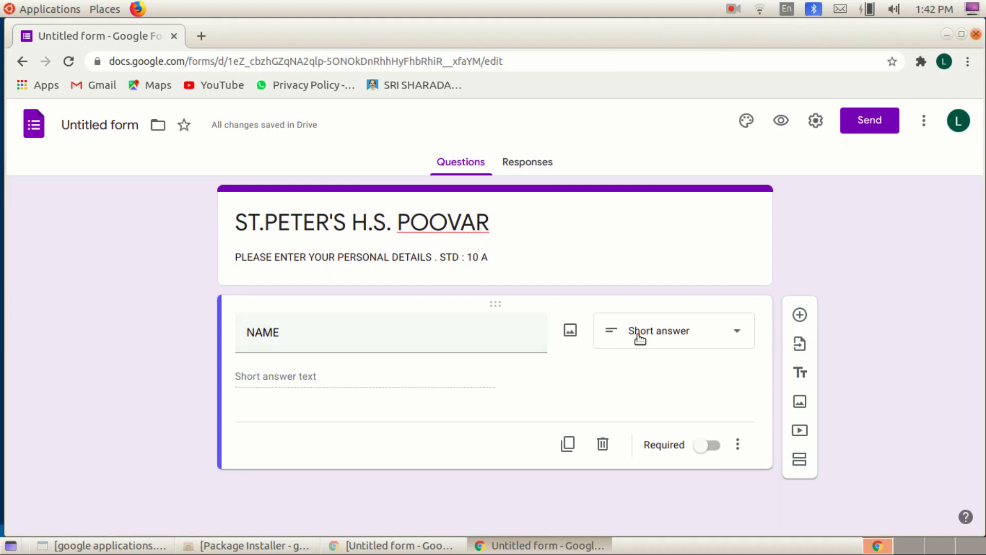
left_click(738, 332)
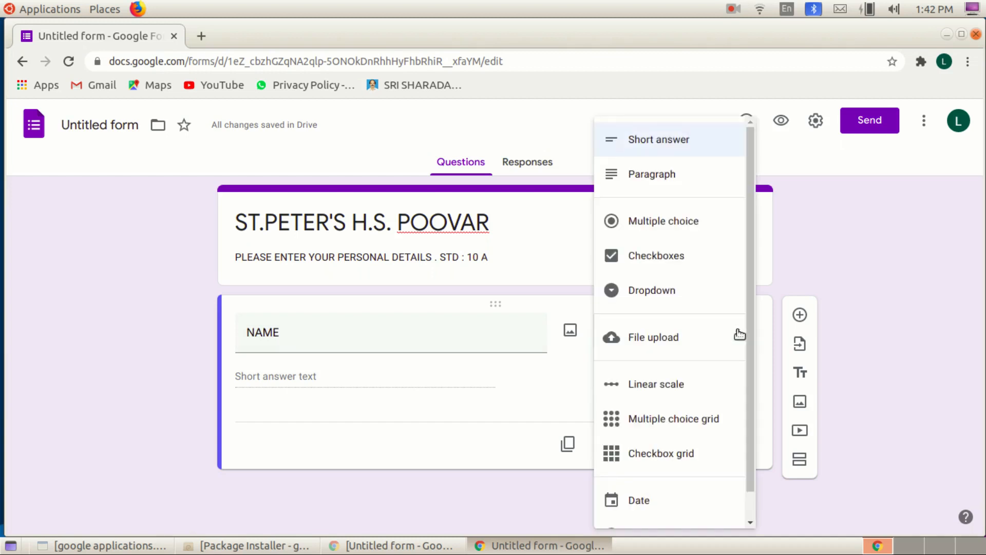
left_click(686, 140)
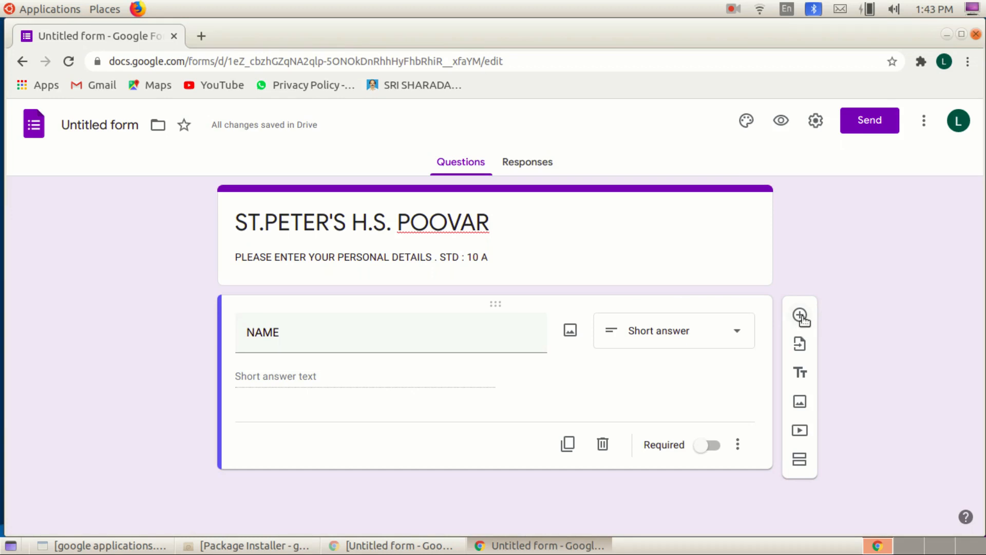
Step: Add short-answer questions titled "House Name", "Place", "Post" and "Pin" below the NAME question
left_click(800, 316)
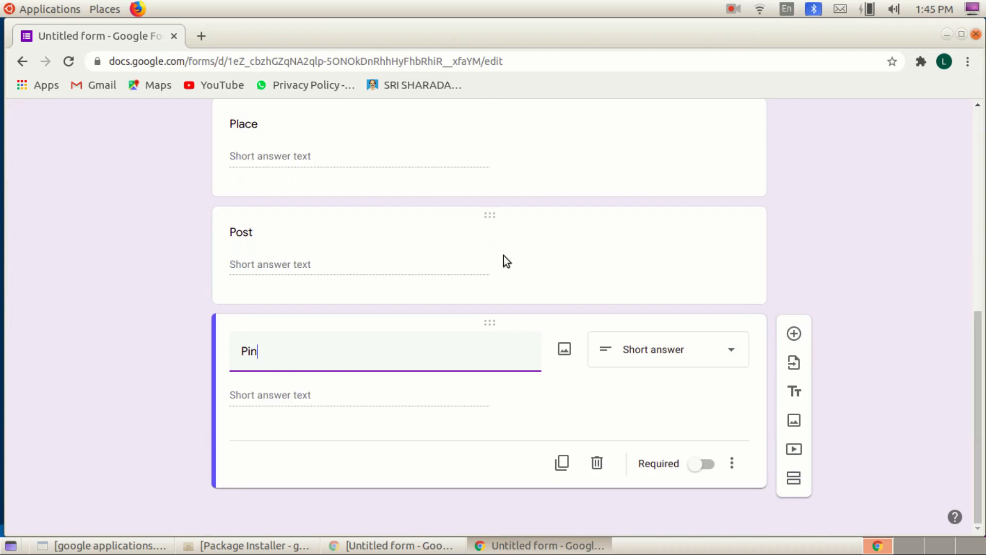
scroll(503, 255, "up", 5)
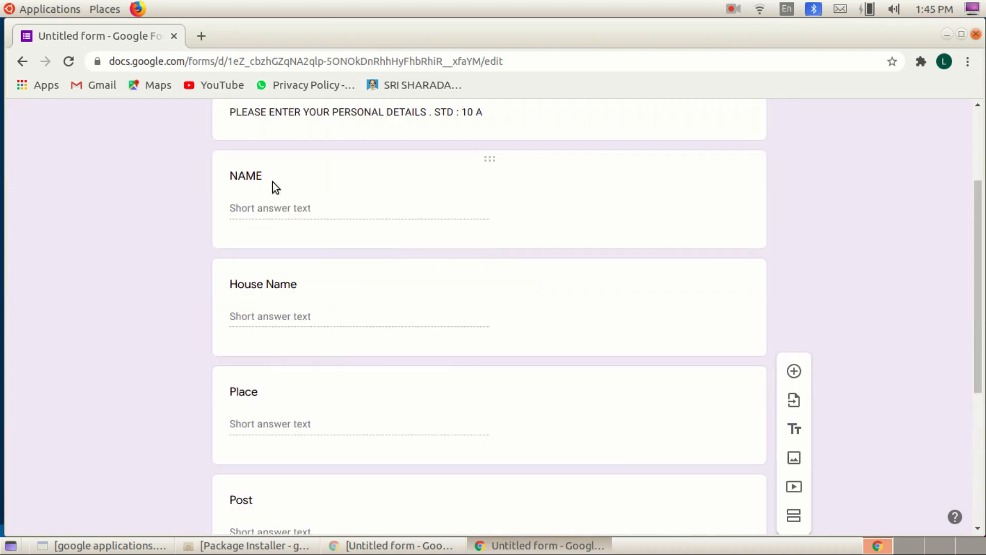
left_click(260, 301)
scroll(289, 324, "down", 3)
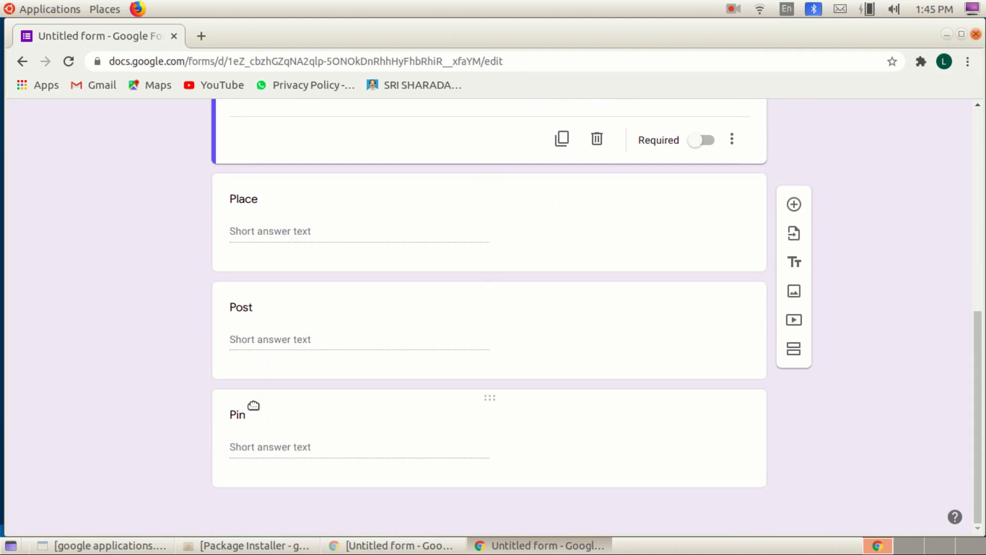
left_click(285, 442)
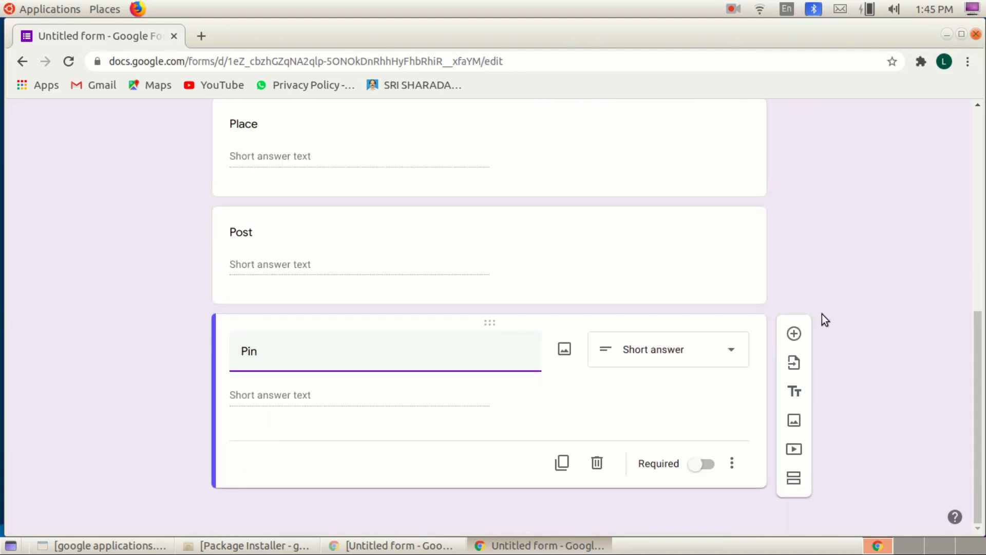
Step: Add a question titled "Sex" below Pin with the Multiple choice answer type
left_click(792, 336)
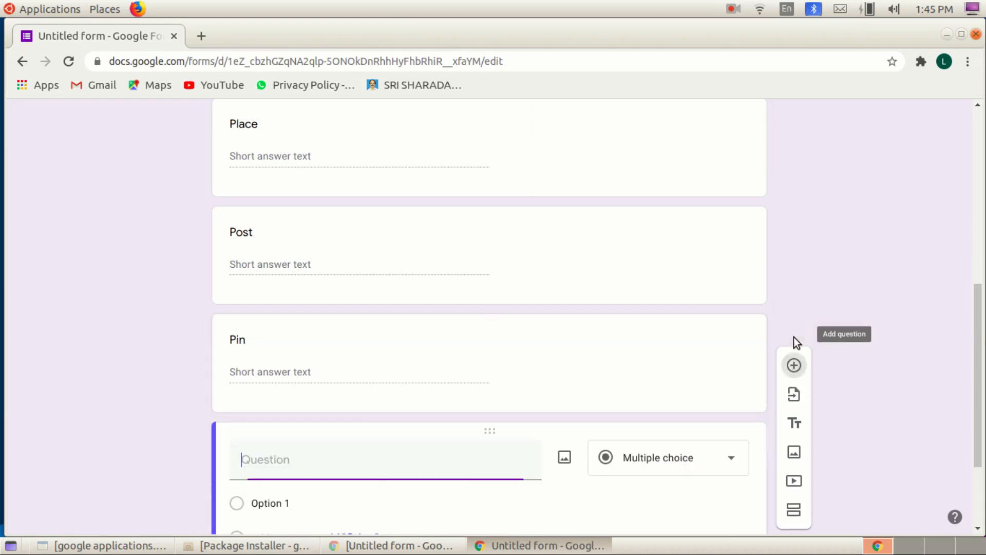
type("Sex")
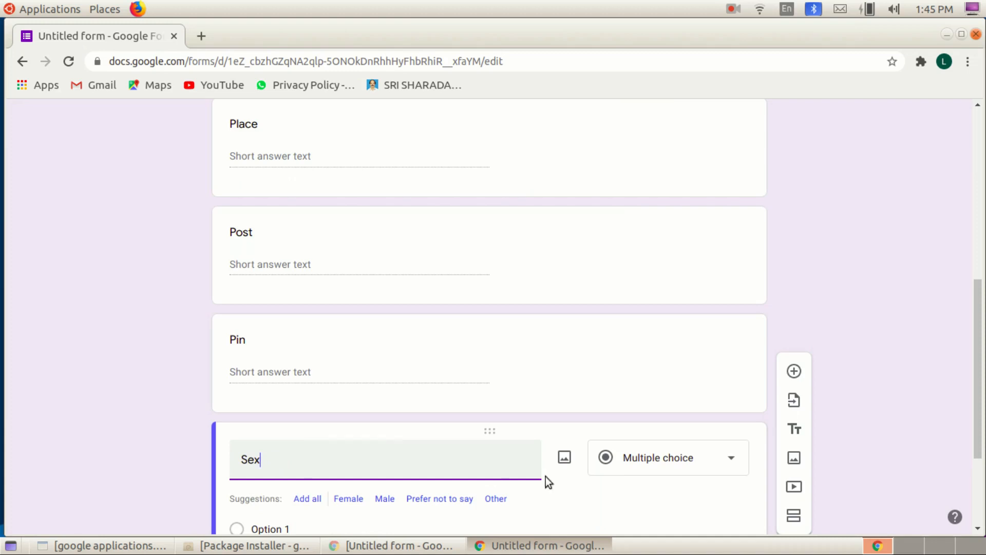
left_click(726, 462)
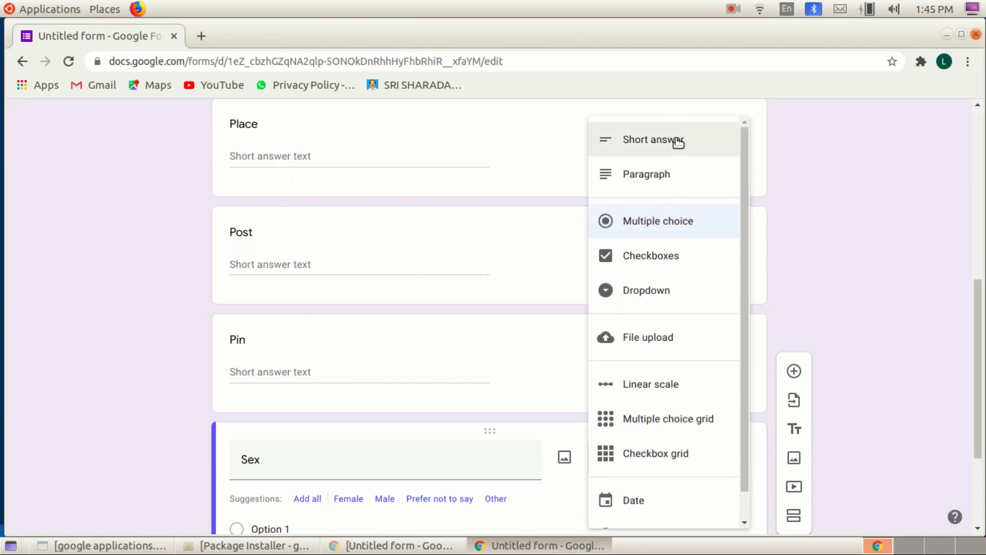
left_click(661, 220)
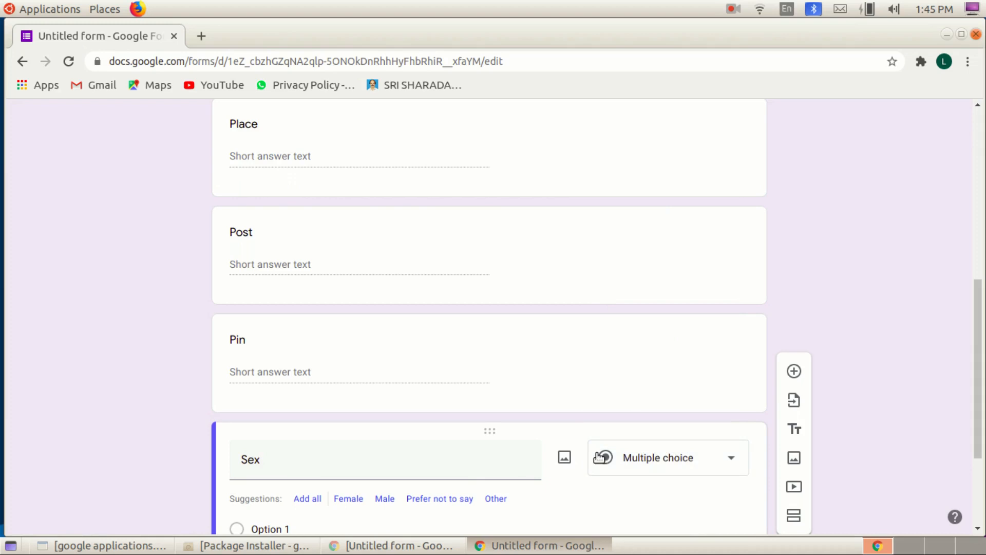
Step: Give the Sex question the answer options "Male" and "Female"
scroll(464, 481, "down", 2)
scroll(302, 449, "down", 2)
left_click(302, 375)
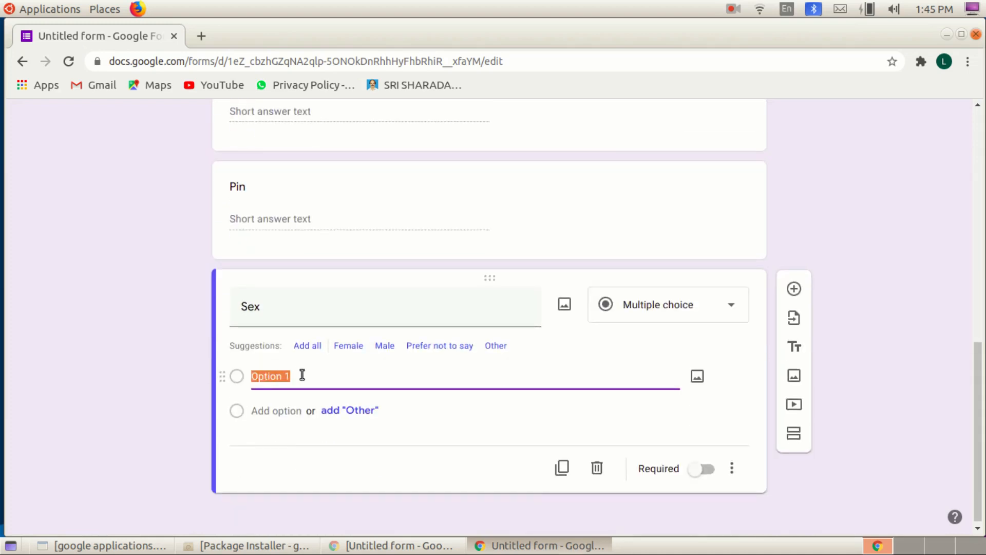
type("M")
key("Return")
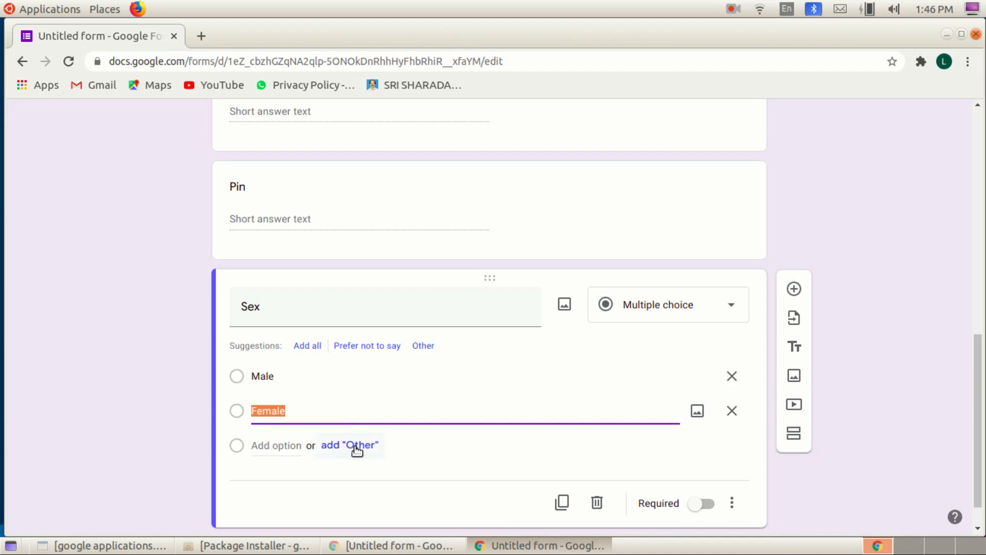
Step: Make the NAME question required
scroll(314, 411, "up", 2)
scroll(314, 411, "down", 2)
scroll(510, 392, "up", 15)
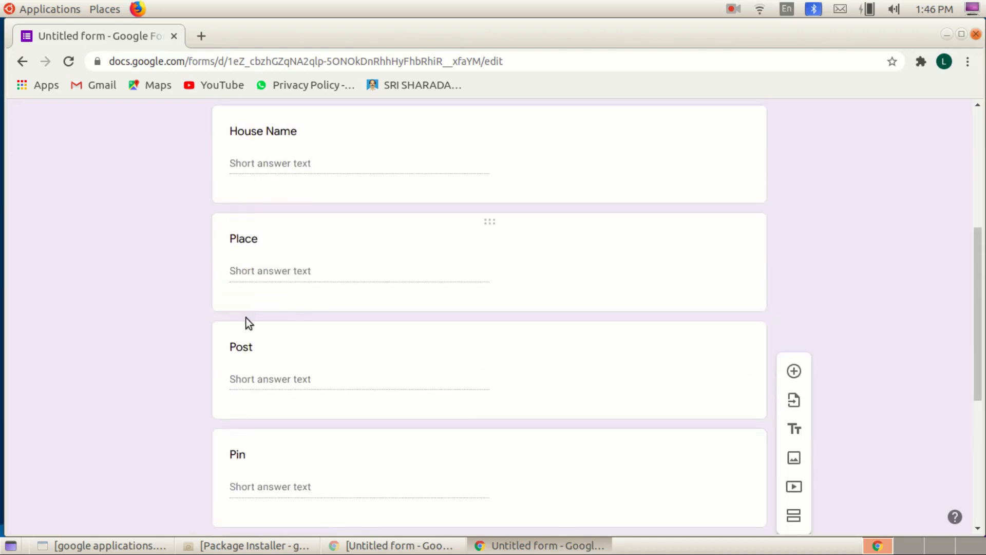
left_click(266, 183)
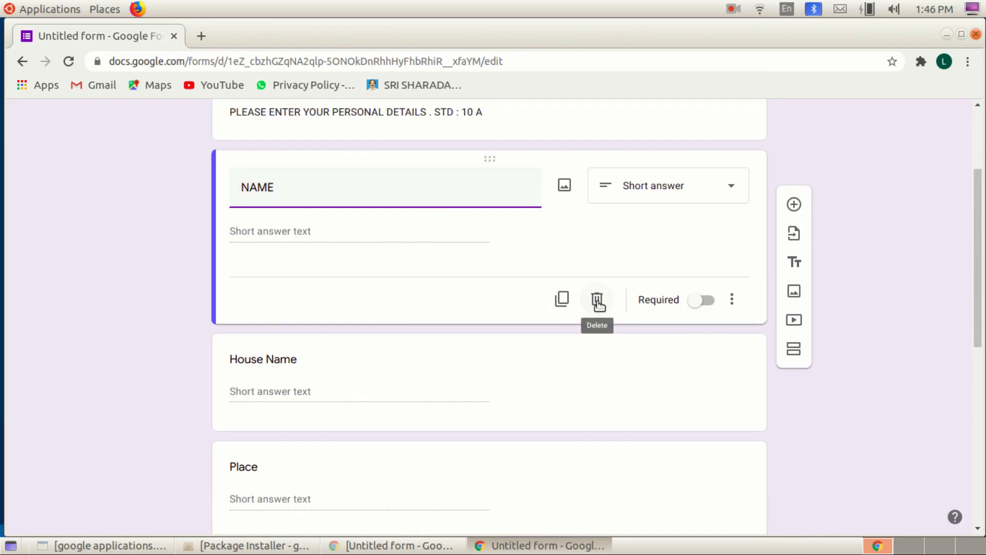
left_click(702, 303)
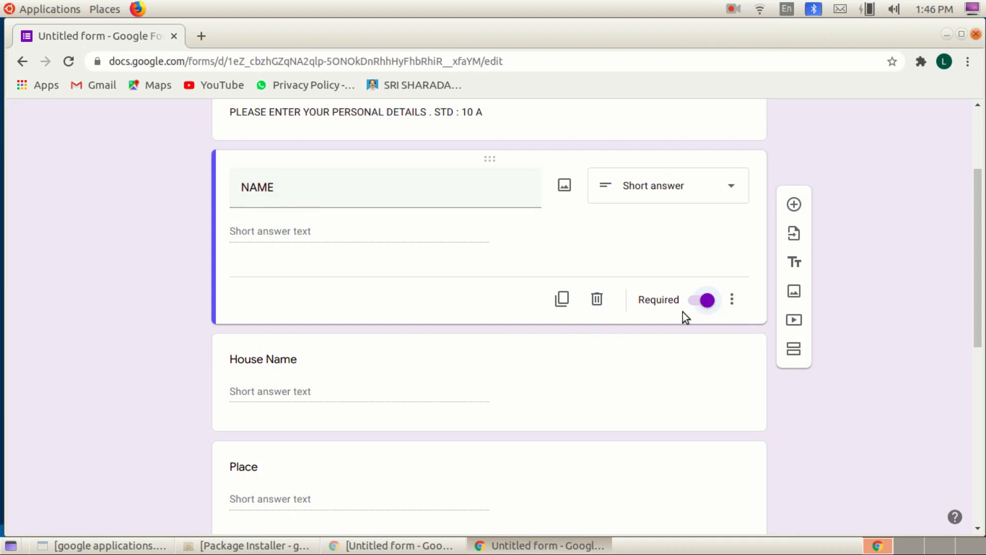
Step: Make the House Name and Place questions required
left_click(270, 382)
left_click(704, 408)
scroll(492, 403, "down", 5)
left_click(306, 309)
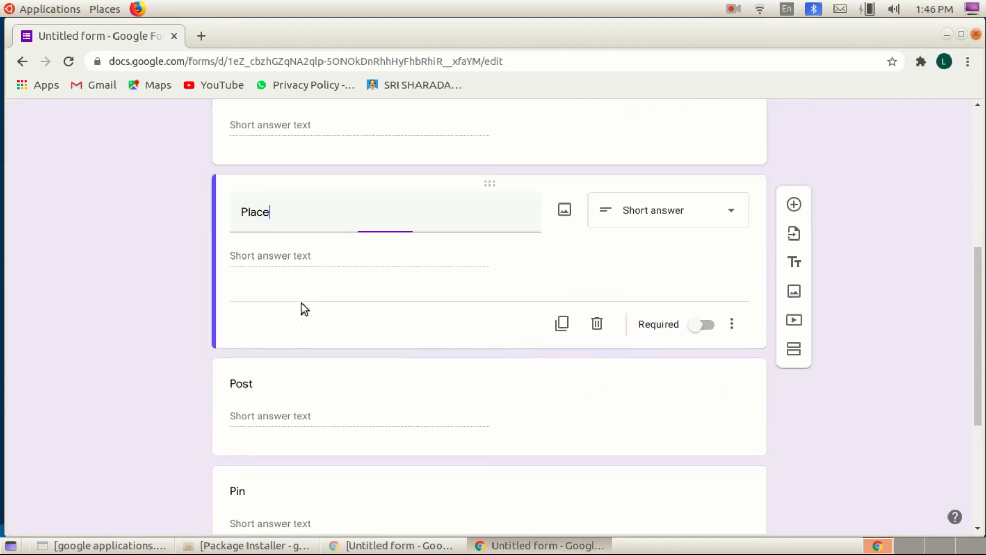
left_click(702, 327)
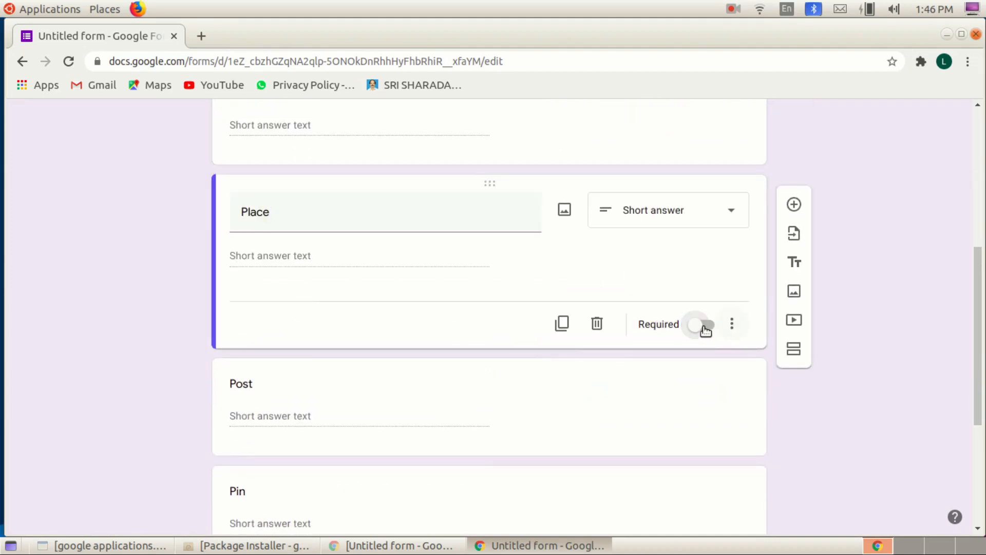
left_click(705, 329)
scroll(380, 300, "up", 5)
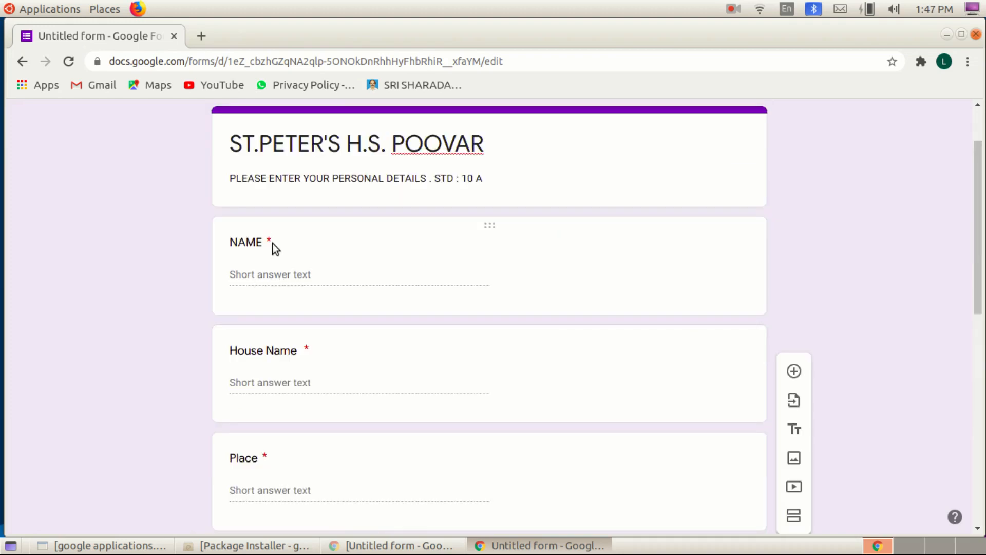
scroll(420, 320, "up", 3)
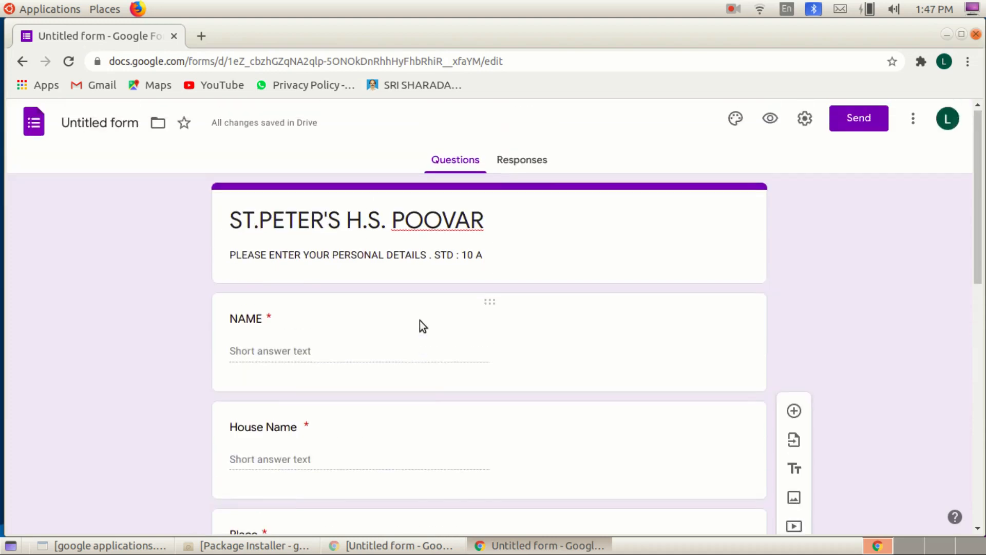
Step: Move the Sex question up the form so that it directly follows the NAME question
scroll(421, 321, "down", 5)
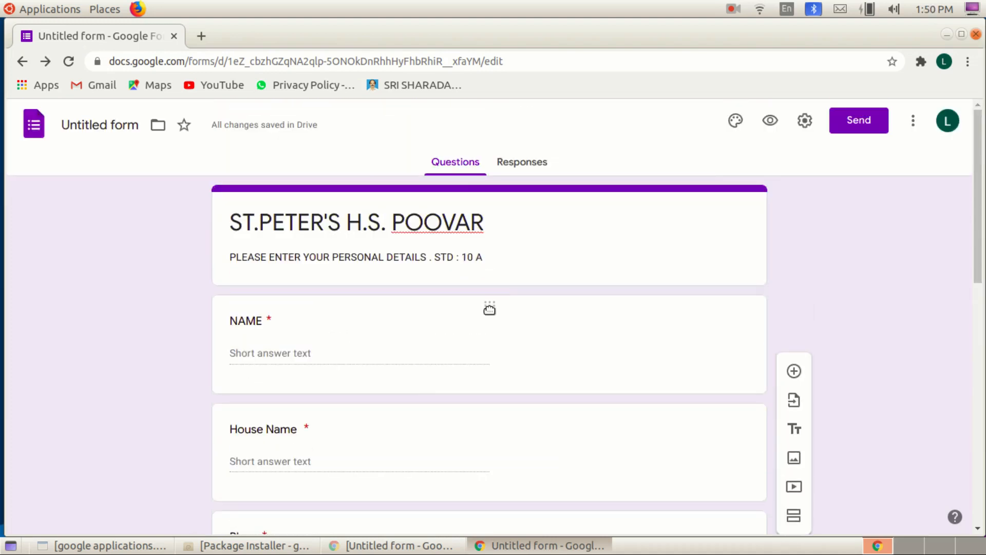
scroll(273, 244, "down", 2)
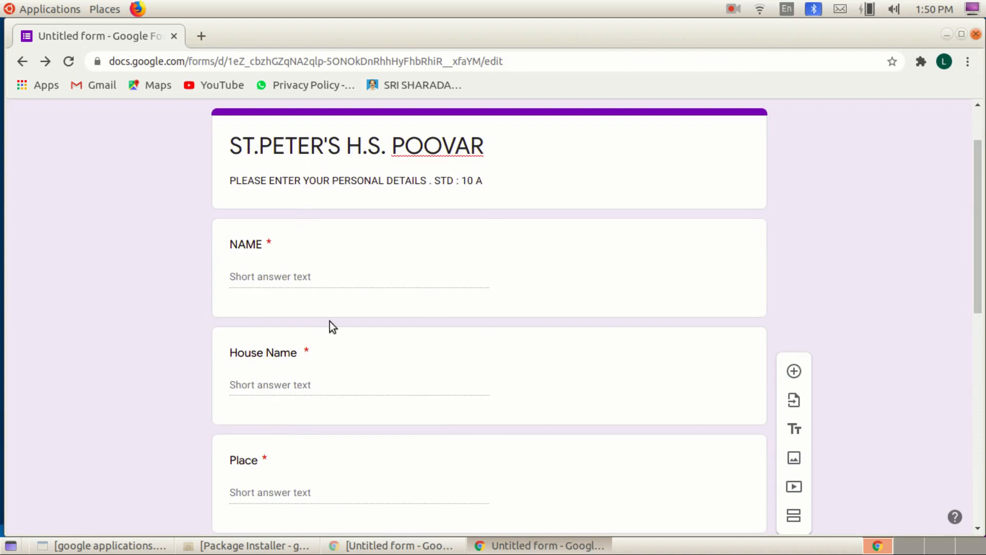
scroll(337, 361, "down", 5)
scroll(376, 349, "down", 3)
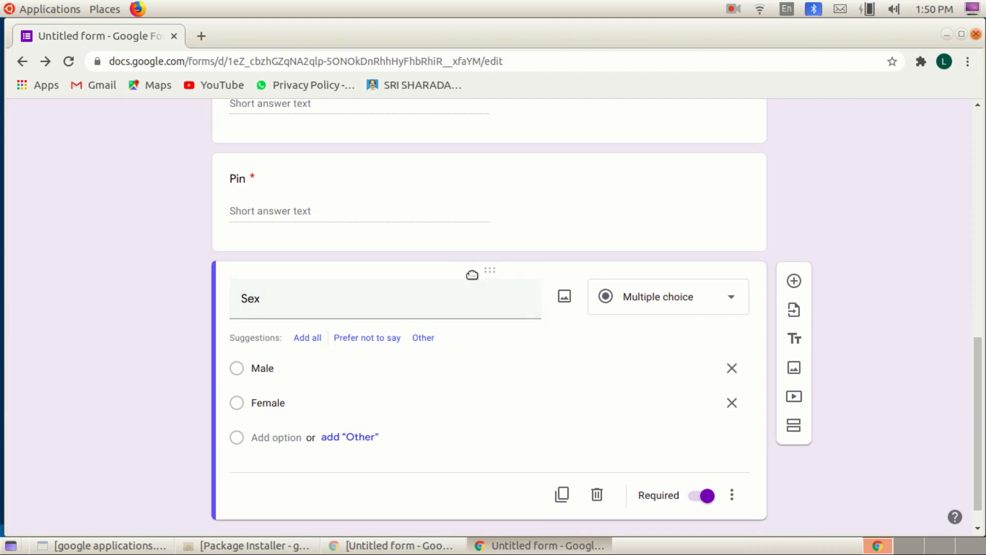
left_click(414, 294)
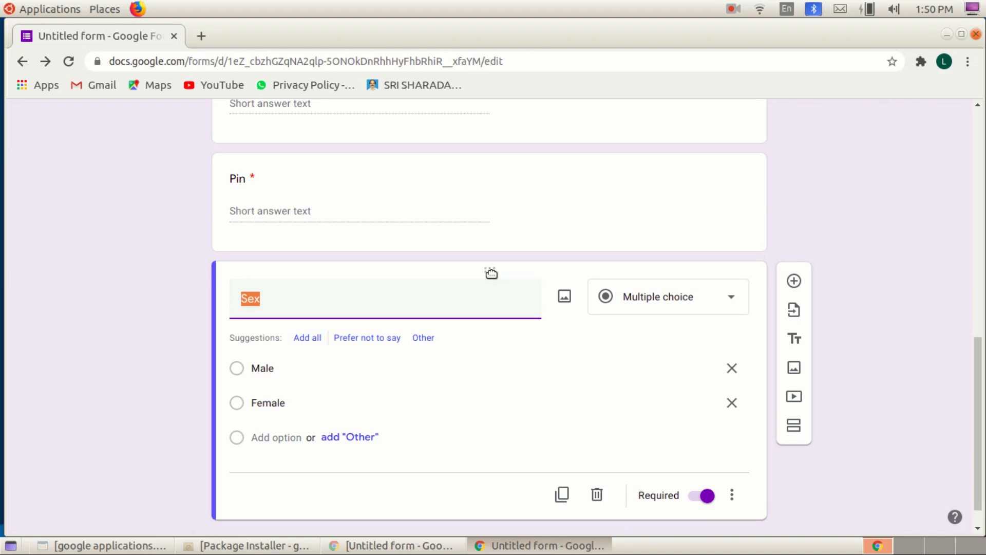
left_click_drag(491, 272, 489, 367)
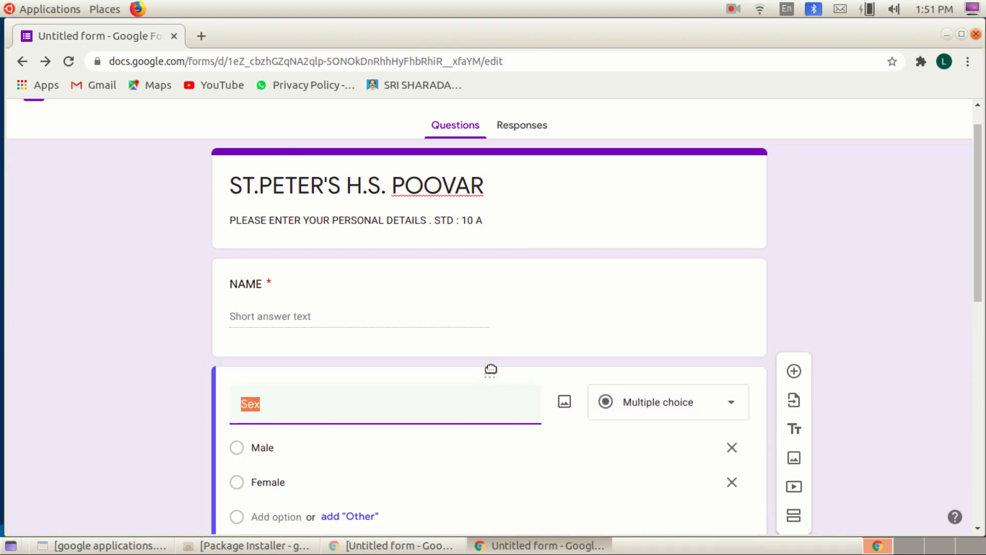
Step: Turn off the "Show link to submit another response" option in the form's settings and save the settings
left_click(746, 45)
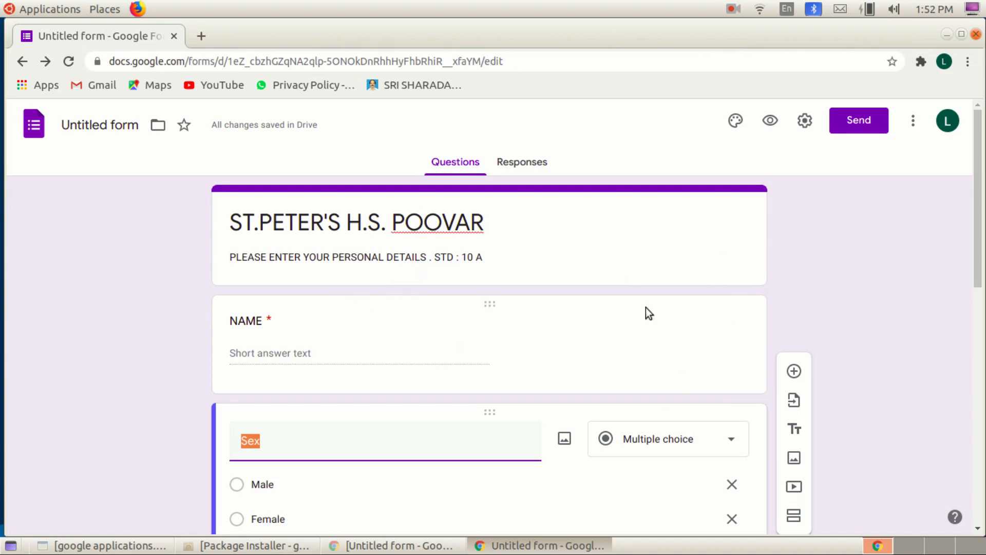
left_click(805, 121)
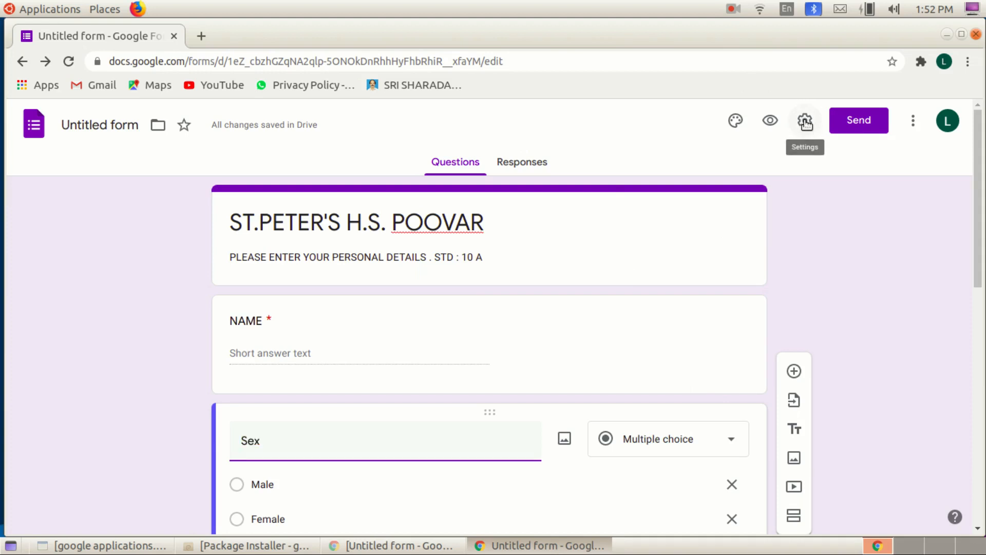
left_click(622, 187)
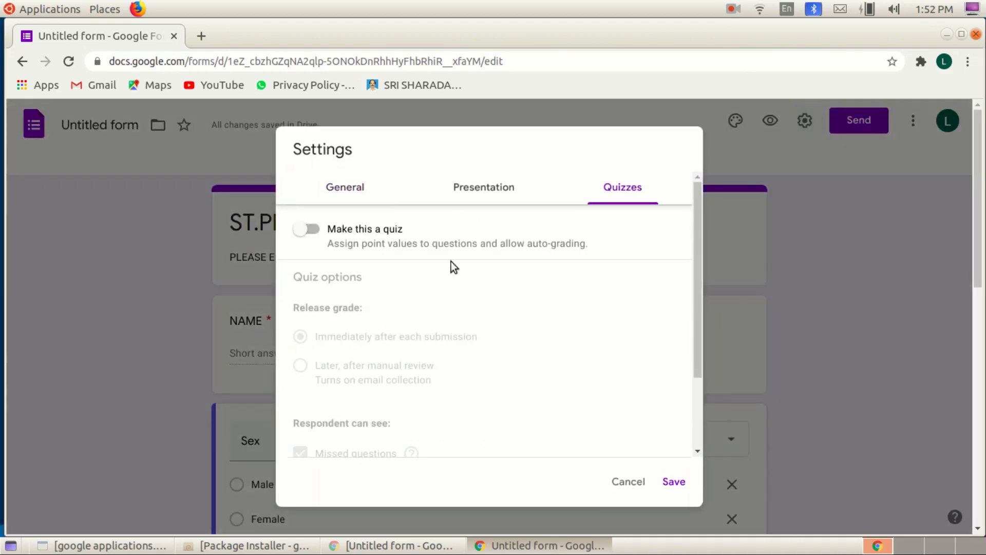
left_click(482, 187)
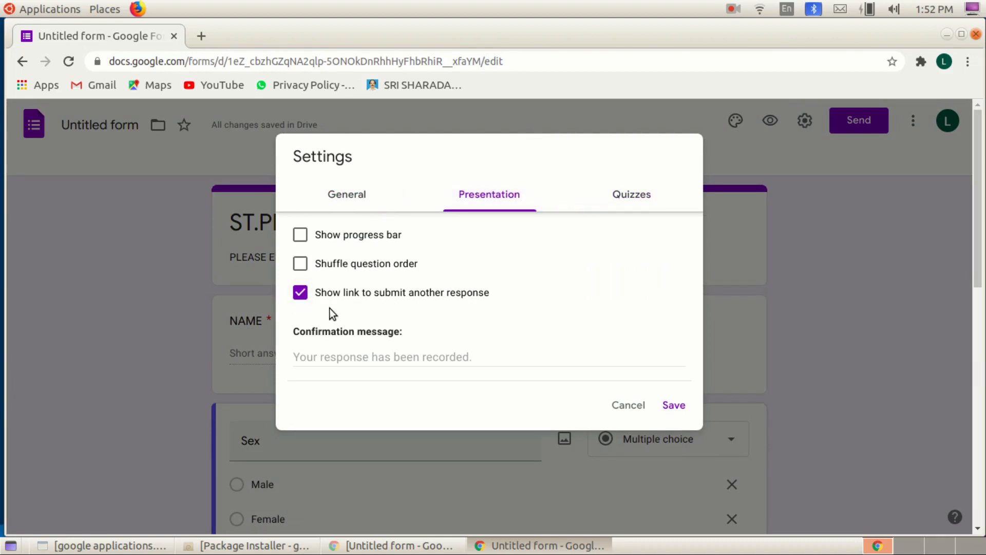
left_click(315, 292)
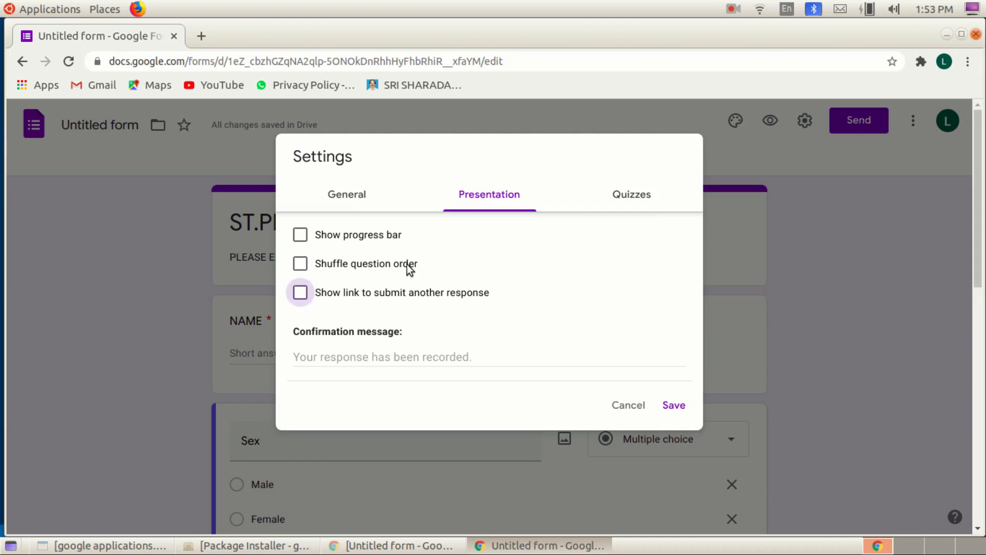
left_click(299, 293)
left_click(299, 294)
left_click(345, 203)
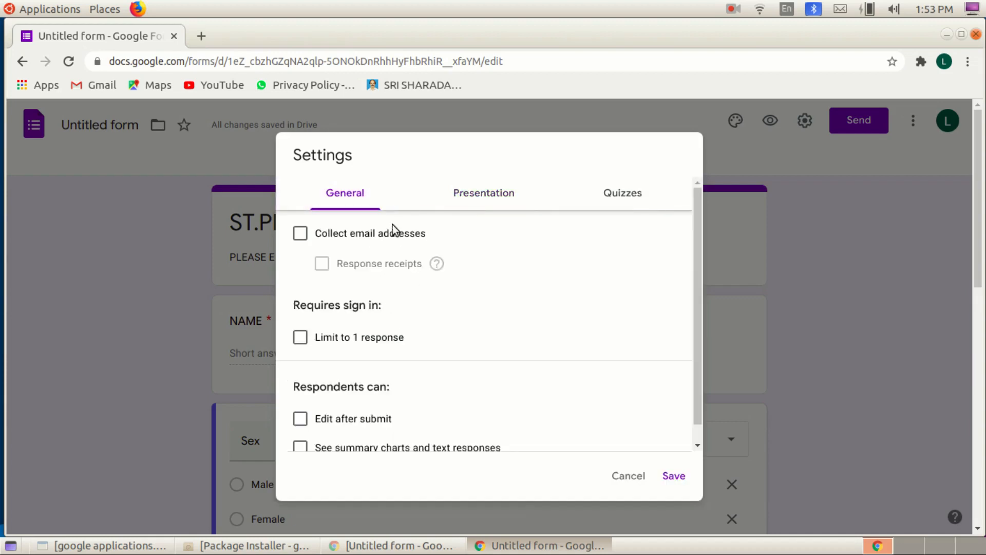
left_click(674, 477)
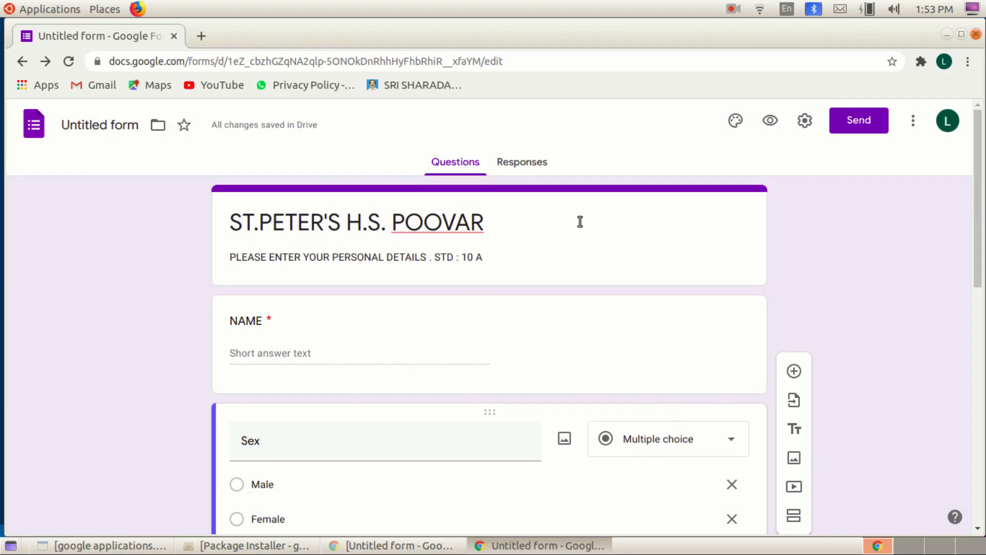
Step: Insert the Work and School theme image of an insect on a teal and pink background as the form header
left_click(735, 122)
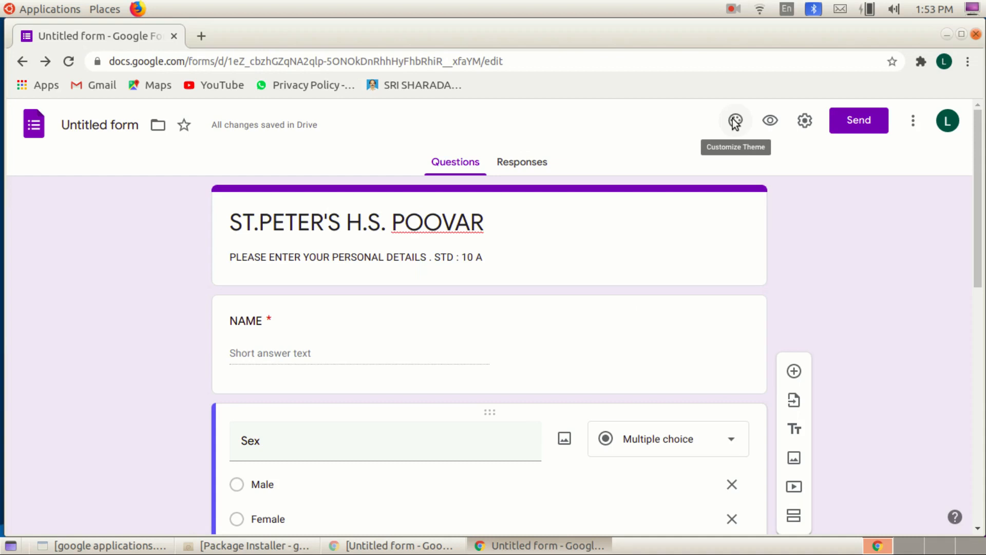
left_click(735, 121)
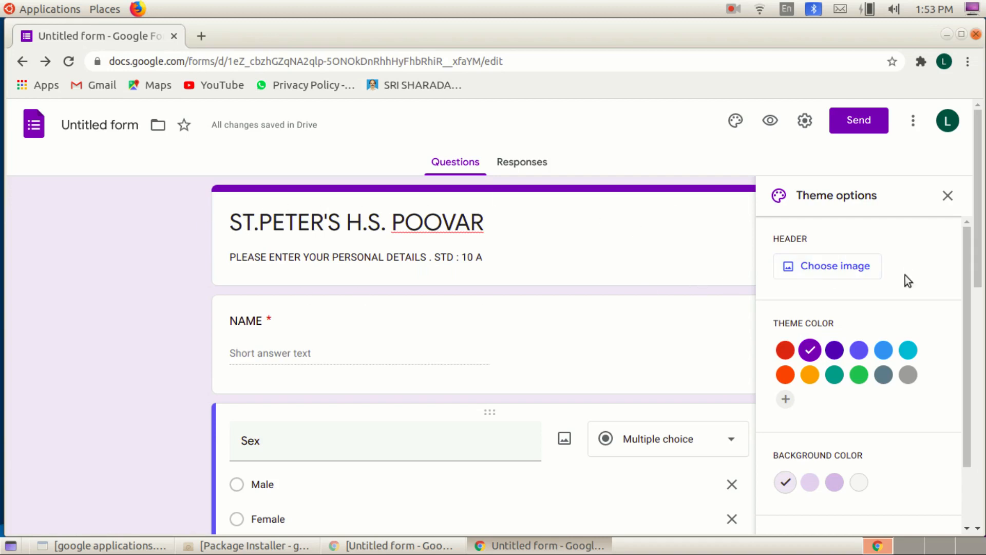
left_click(825, 269)
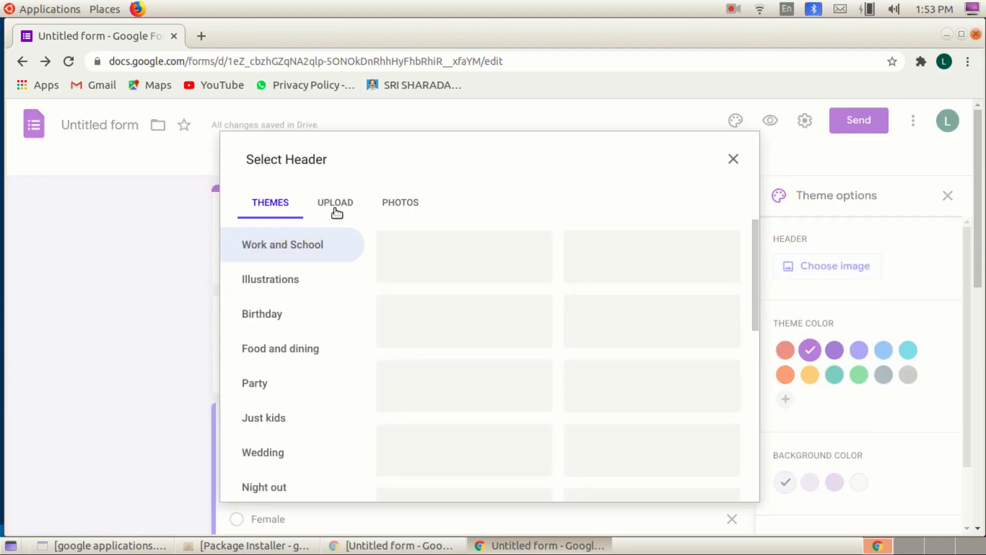
left_click(339, 206)
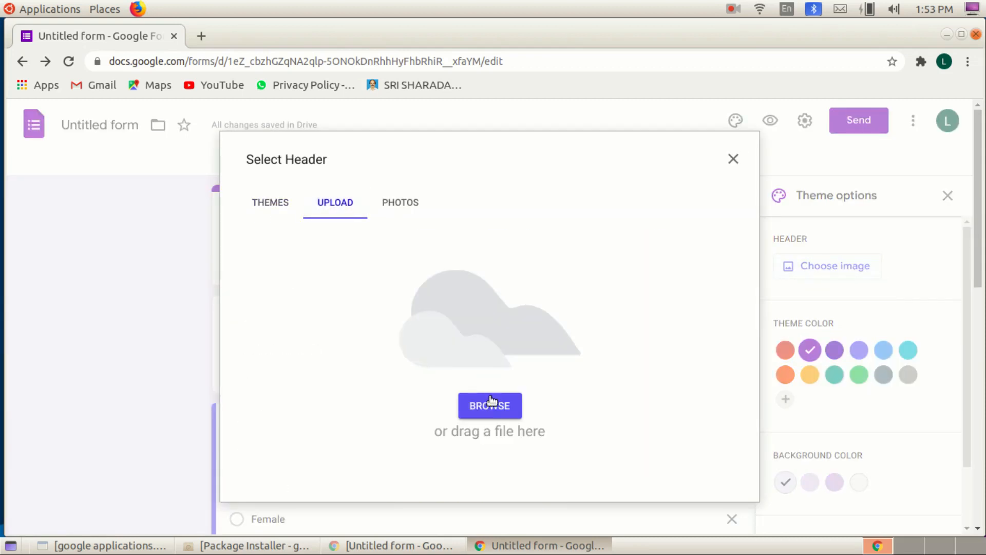
left_click(268, 203)
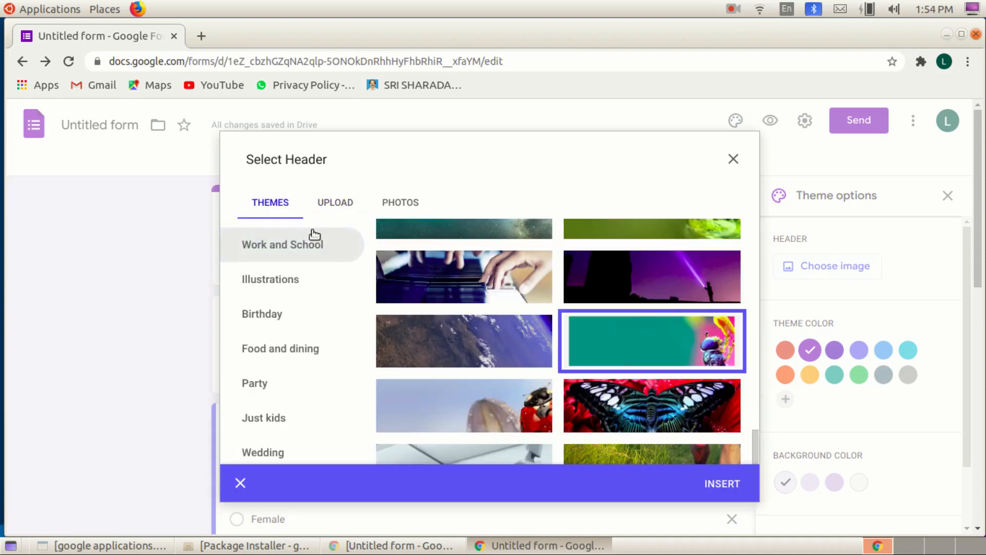
left_click(282, 245)
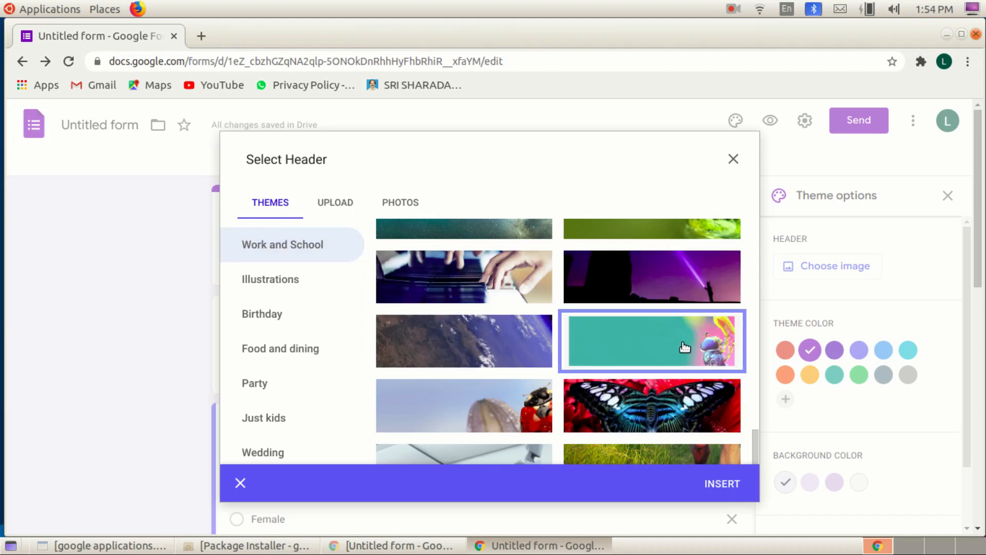
left_click(742, 495)
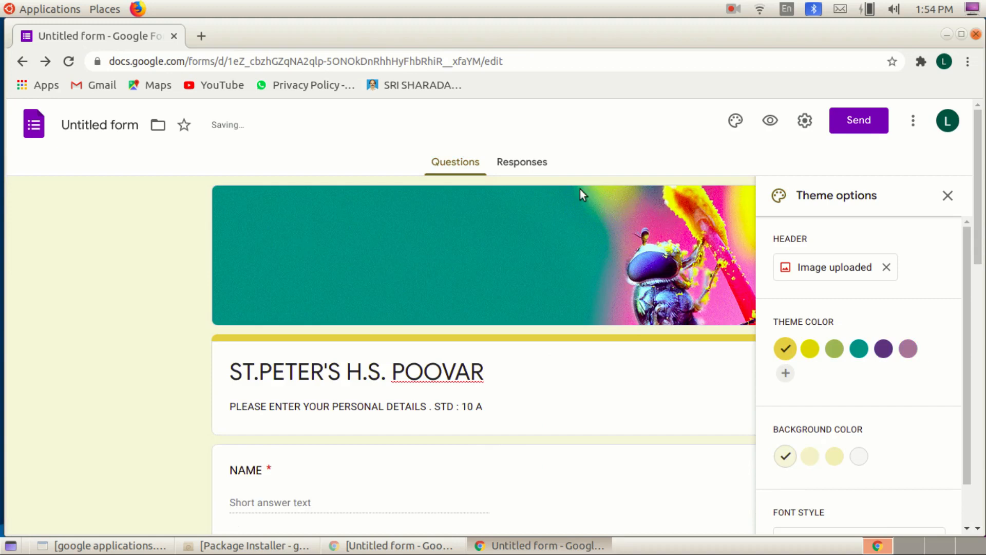
Step: Set the form's theme color to the mauve swatch and close the theme options
scroll(771, 367, "down", 1)
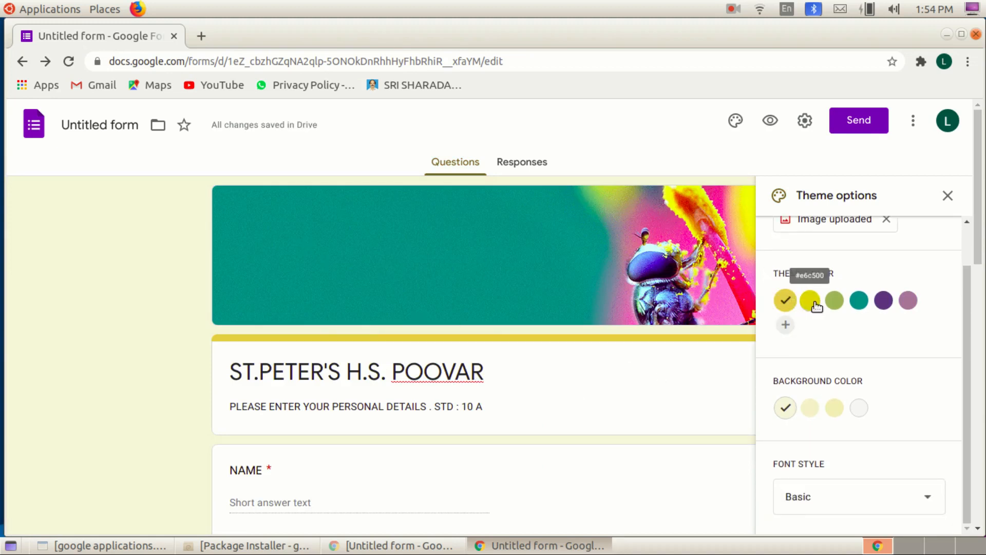
left_click(864, 308)
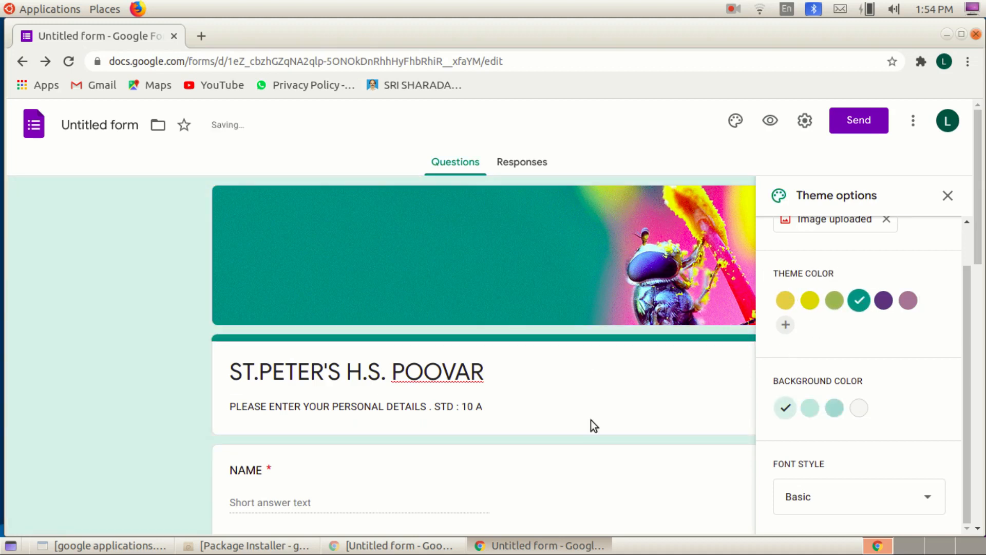
left_click(908, 300)
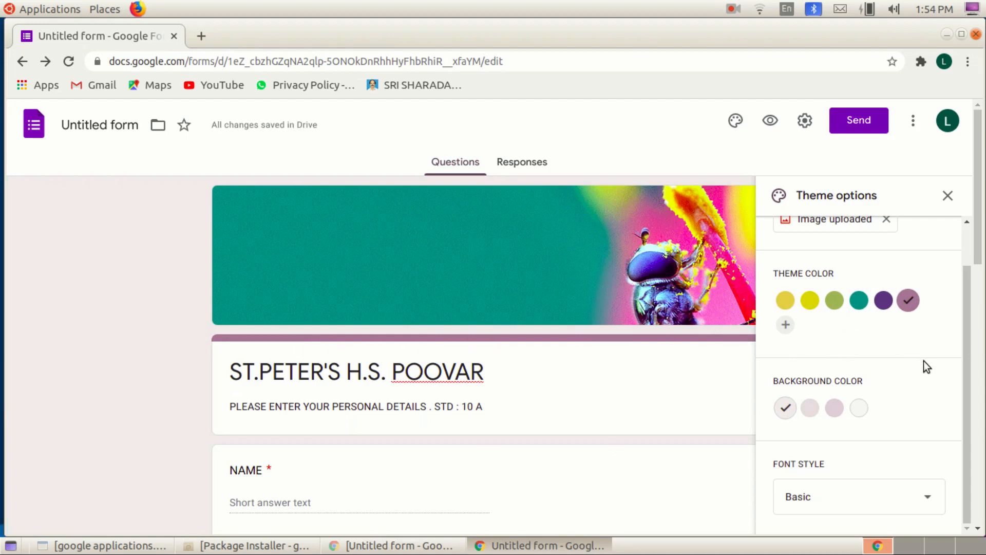
left_click(769, 120)
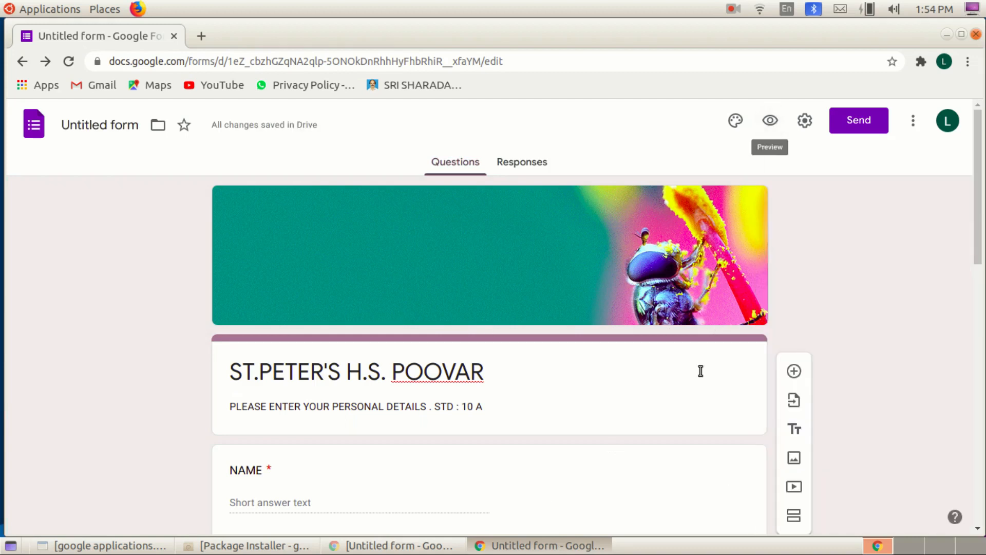
Step: Preview the form, check its questions from the header to the Submit button, and return to the form editor
left_click(770, 122)
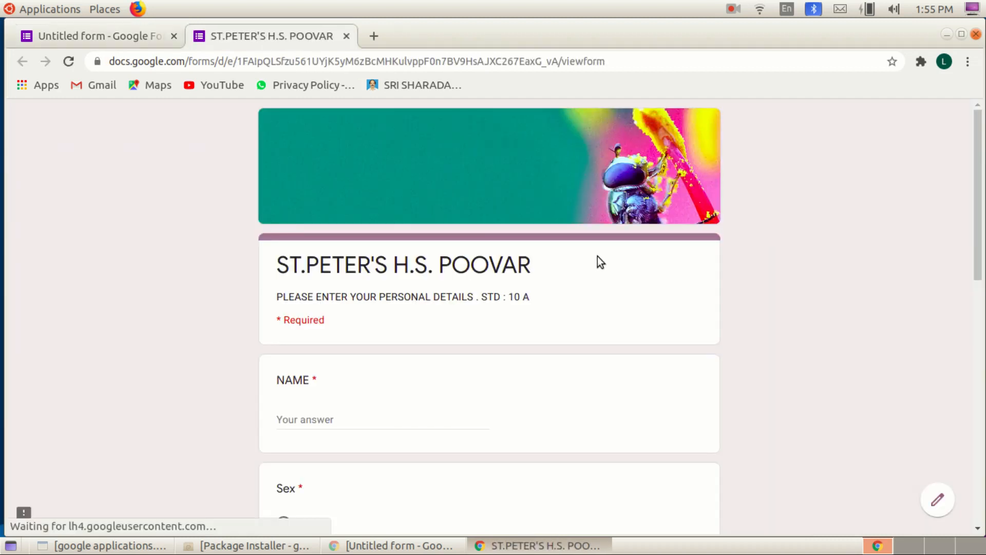
scroll(598, 258, "down", 10)
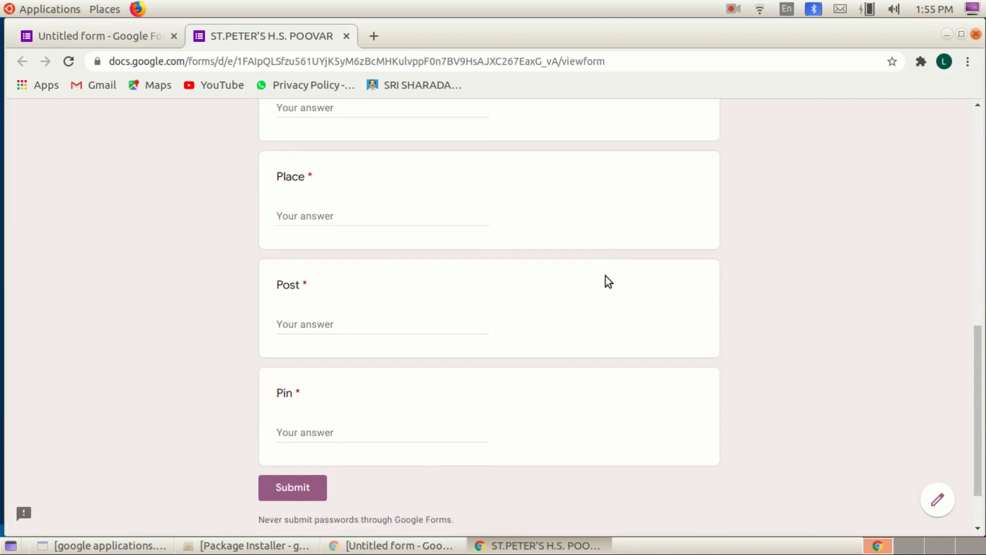
scroll(602, 280, "up", 10)
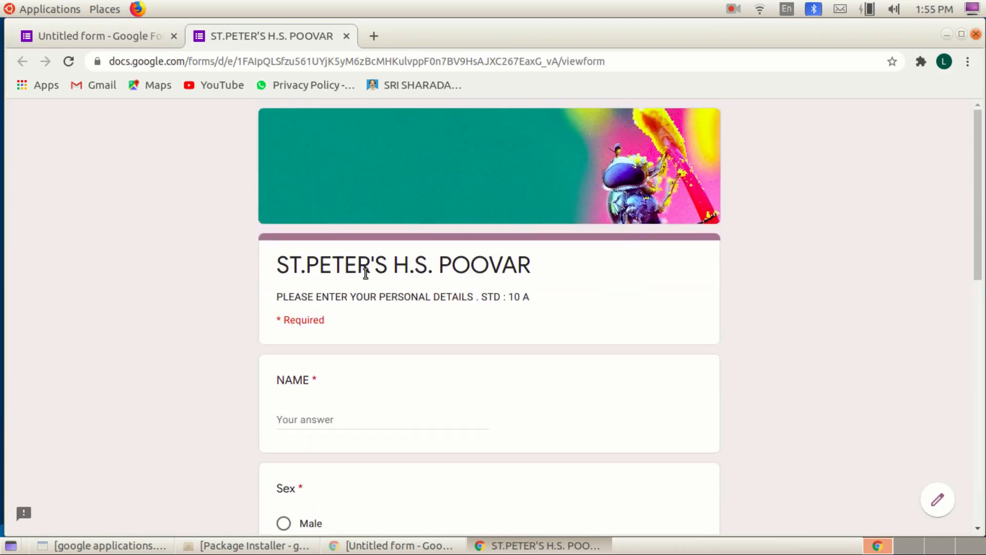
left_click(124, 37)
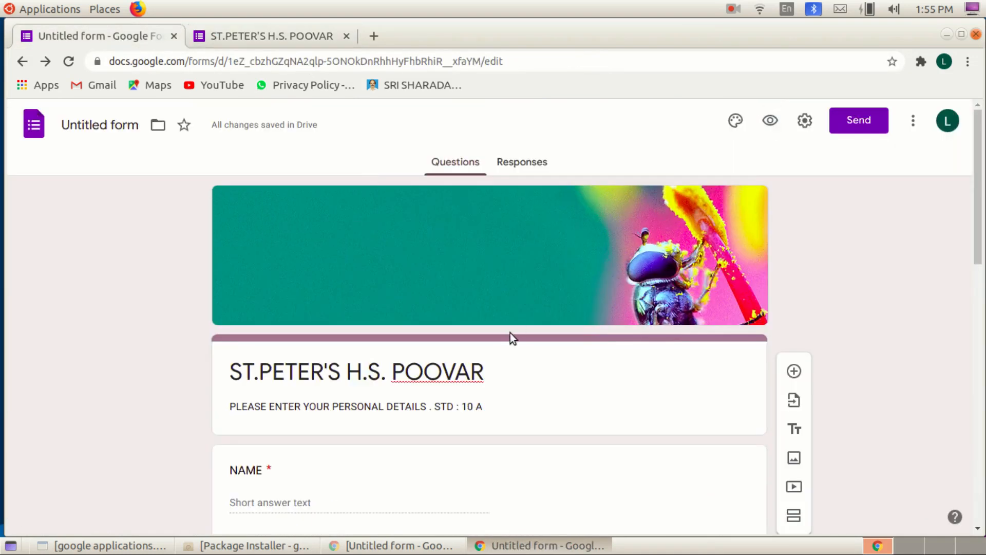
Step: Generate a shortened URL for sending the form as a link and copy it to the clipboard
scroll(418, 341, "down", 3)
scroll(418, 340, "up", 3)
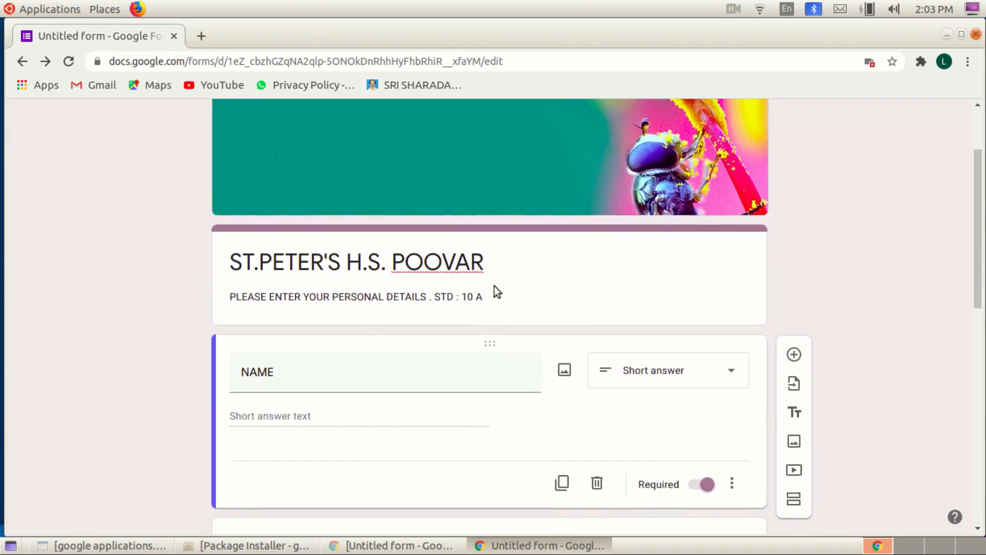
scroll(493, 285, "up", 2)
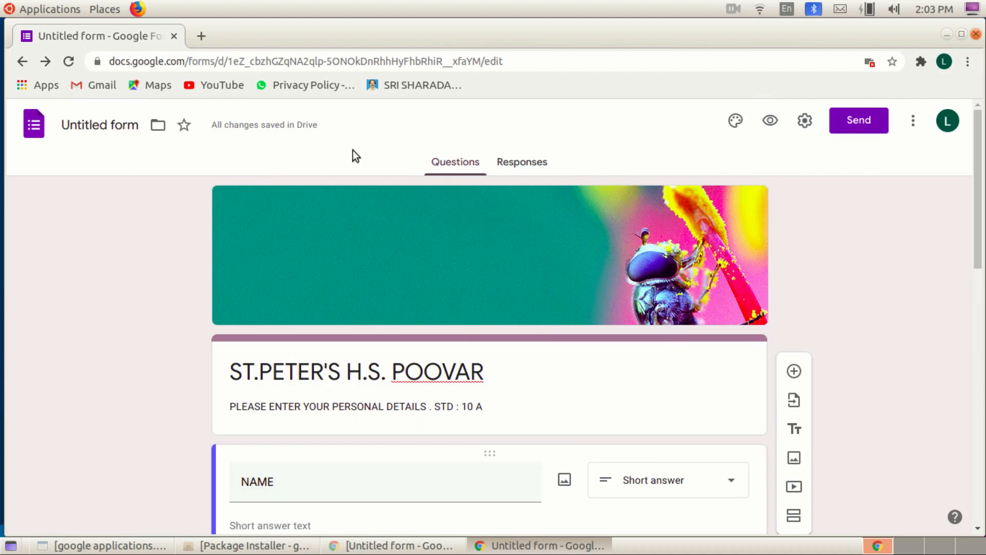
left_click(857, 124)
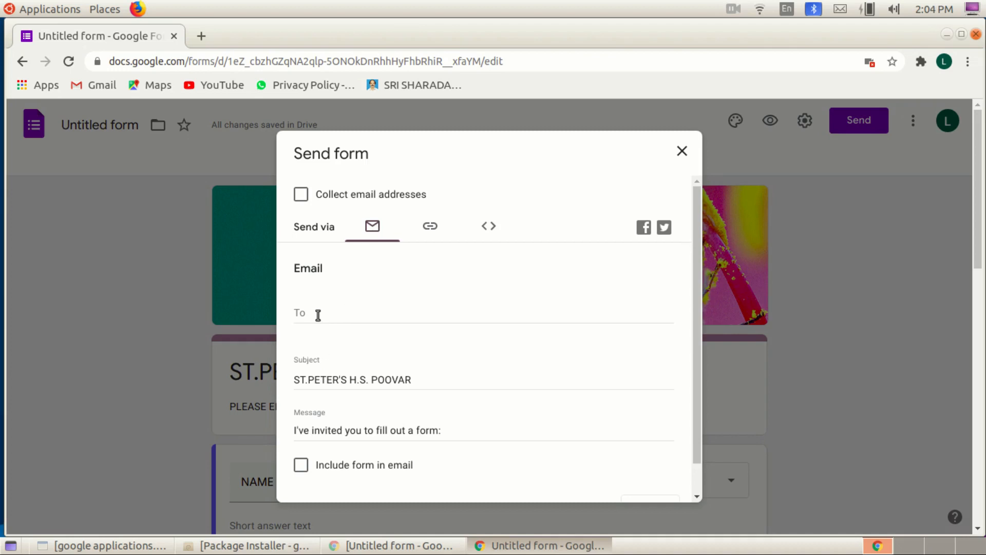
left_click(430, 231)
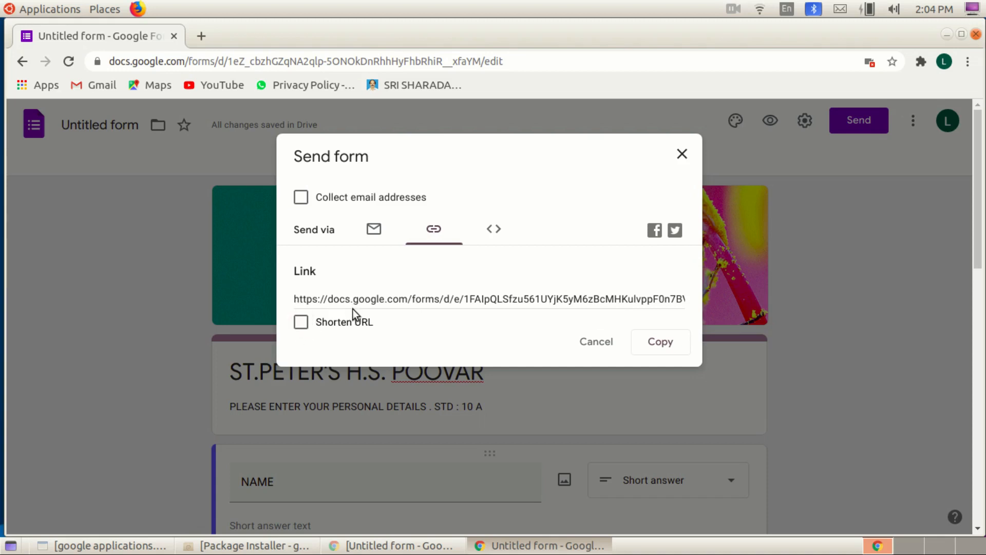
left_click(302, 325)
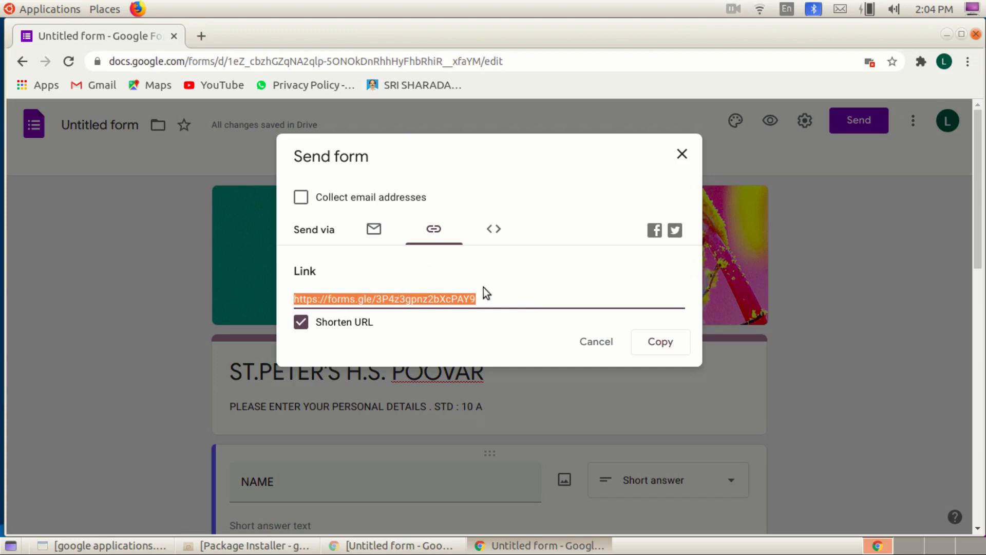
left_click(301, 322)
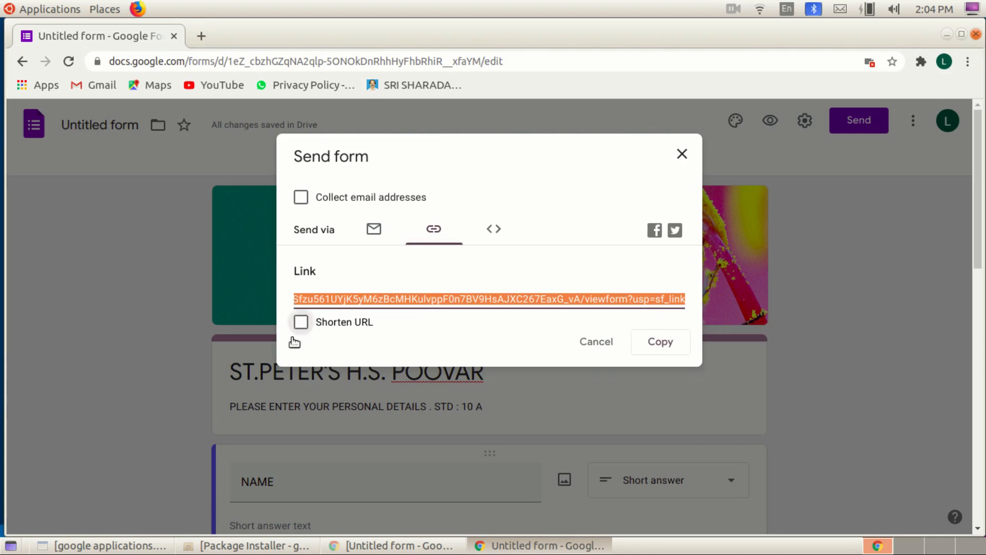
left_click(301, 323)
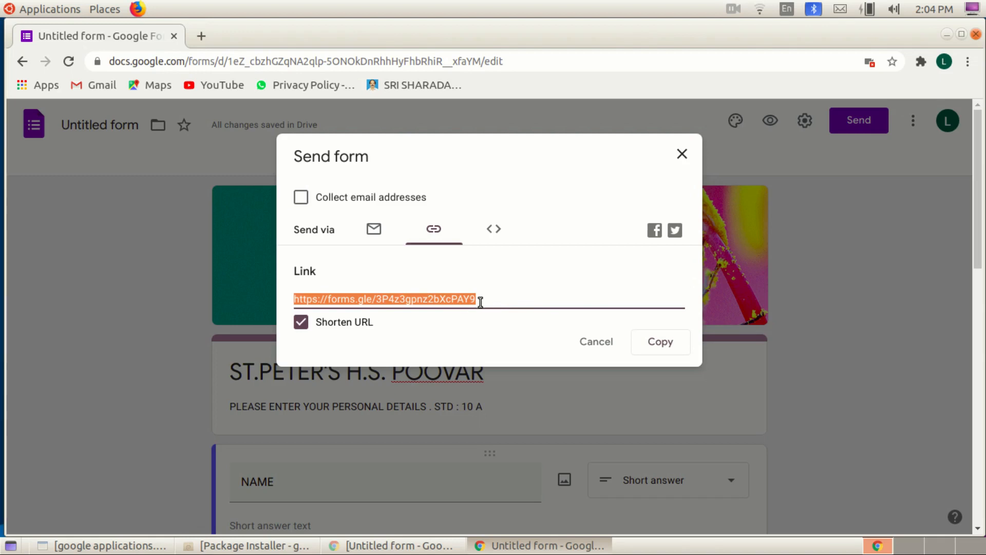
left_click(662, 345)
left_click(665, 346)
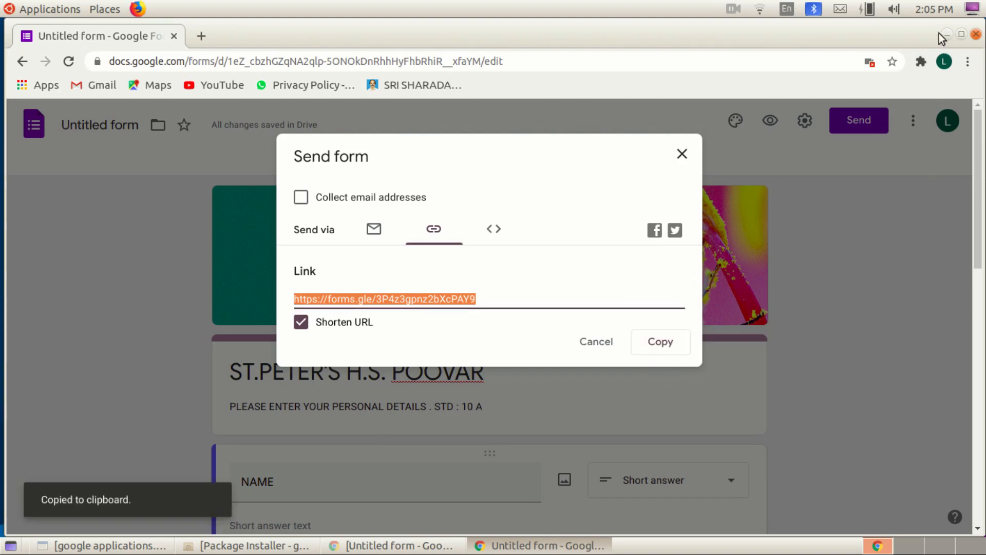
Step: Open the copied short link in a new browser tab and look over the form as respondents see it
left_click(201, 36)
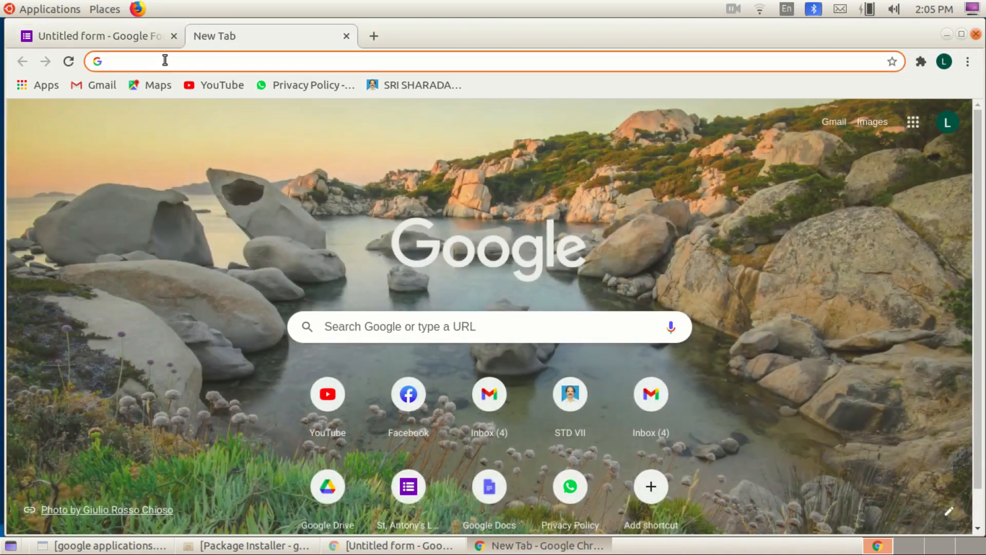
left_click(165, 60)
right_click(165, 60)
left_click(203, 132)
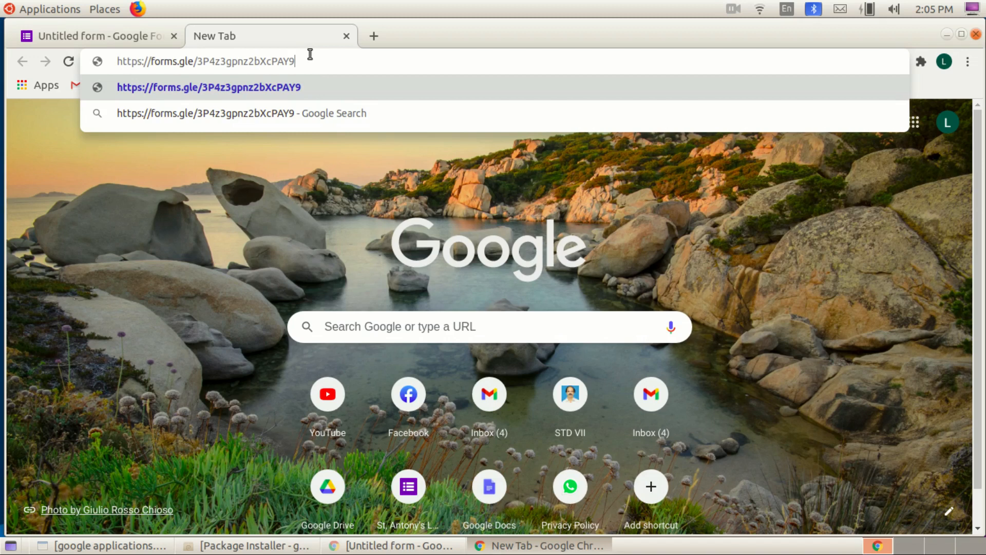
key("Return")
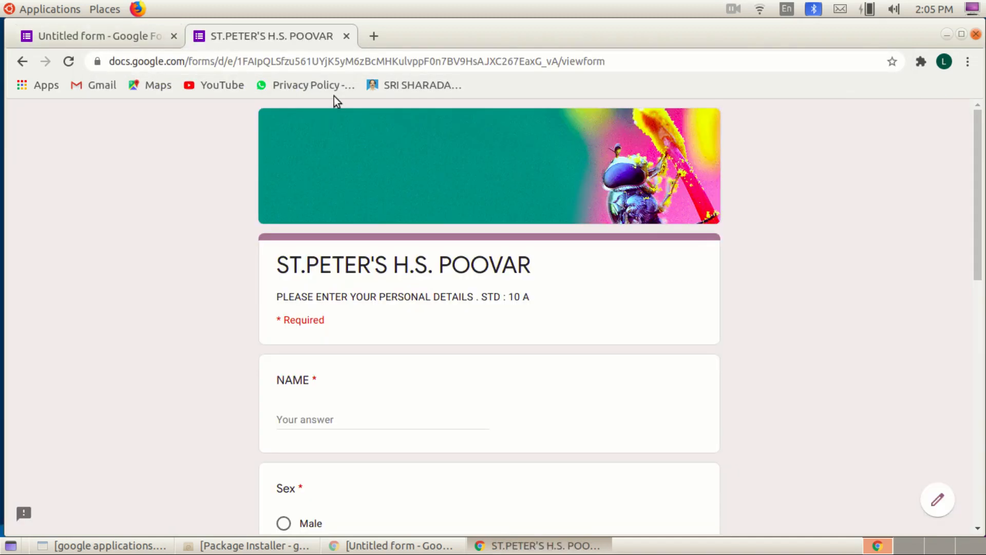
scroll(458, 332, "down", 5)
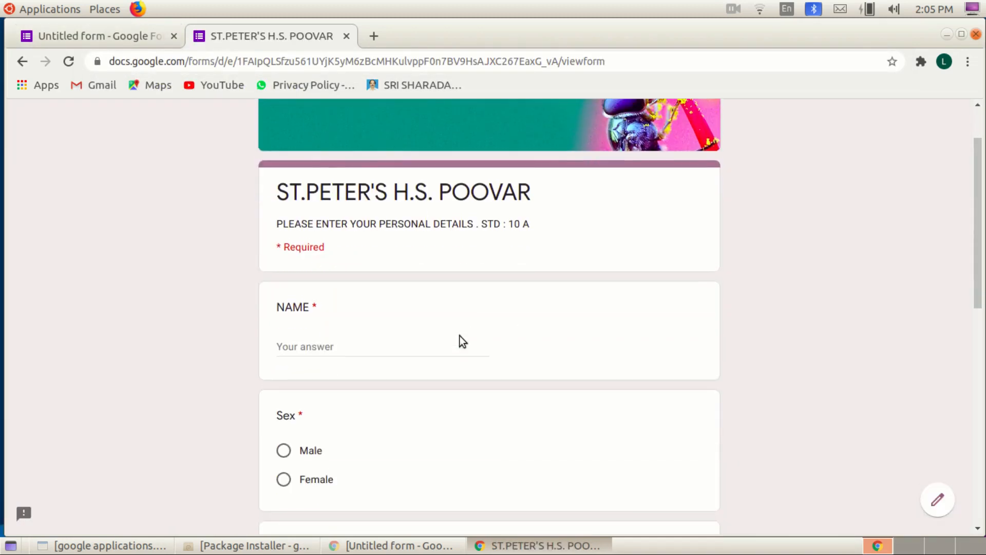
scroll(460, 364, "up", 4)
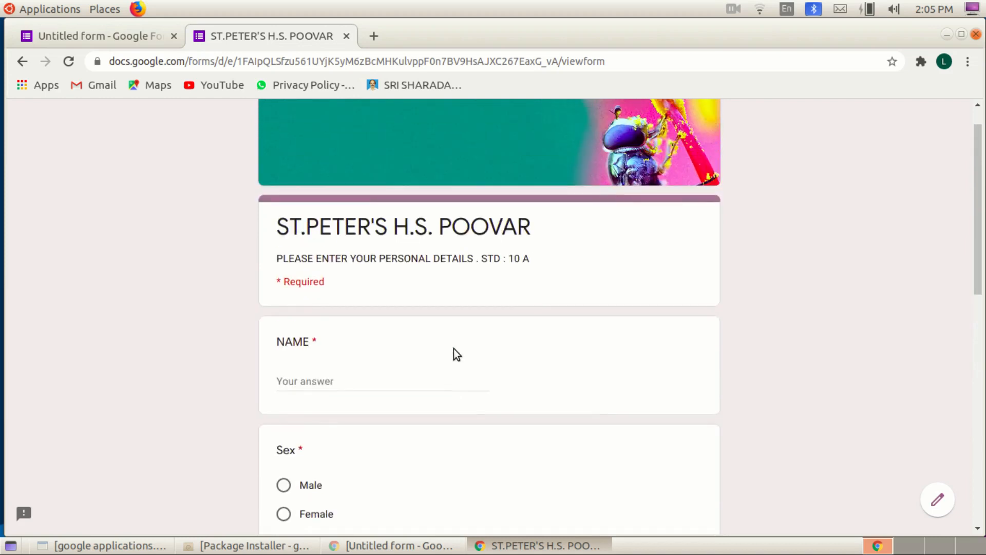
Step: Look over the filled-in respondent form, from the form header through every answer to the Submit button
scroll(454, 348, "up", 1)
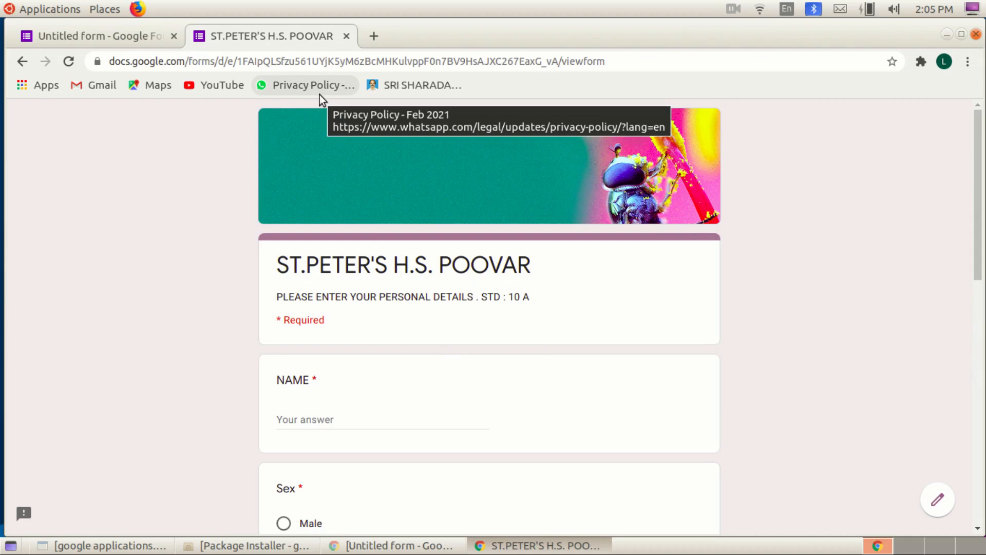
scroll(471, 317, "down", 4)
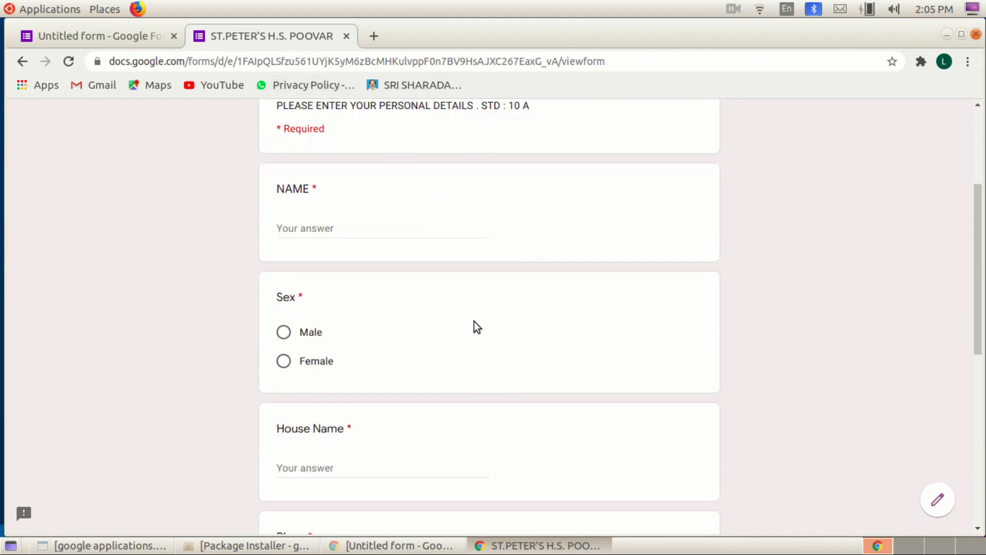
scroll(477, 322, "up", 4)
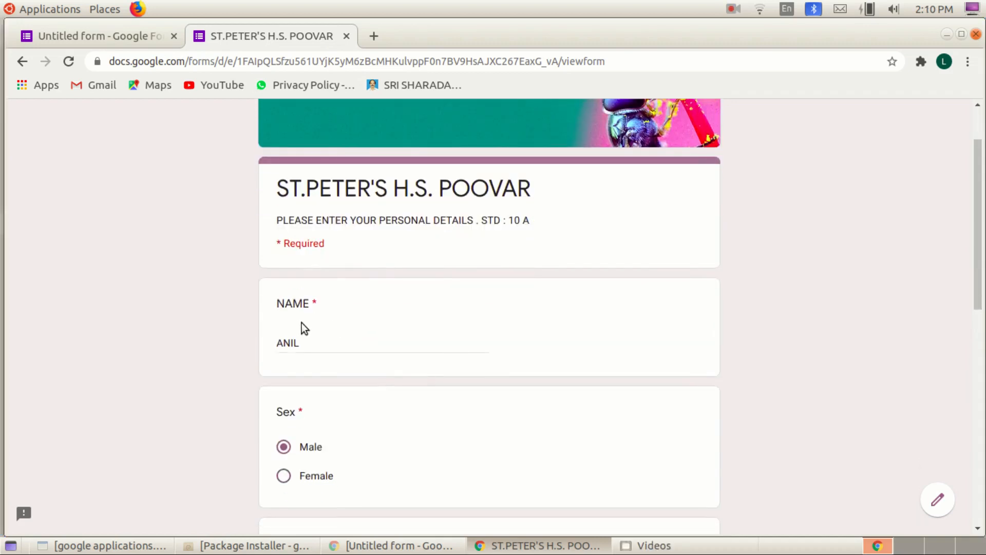
left_click(327, 349)
scroll(330, 359, "down", 4)
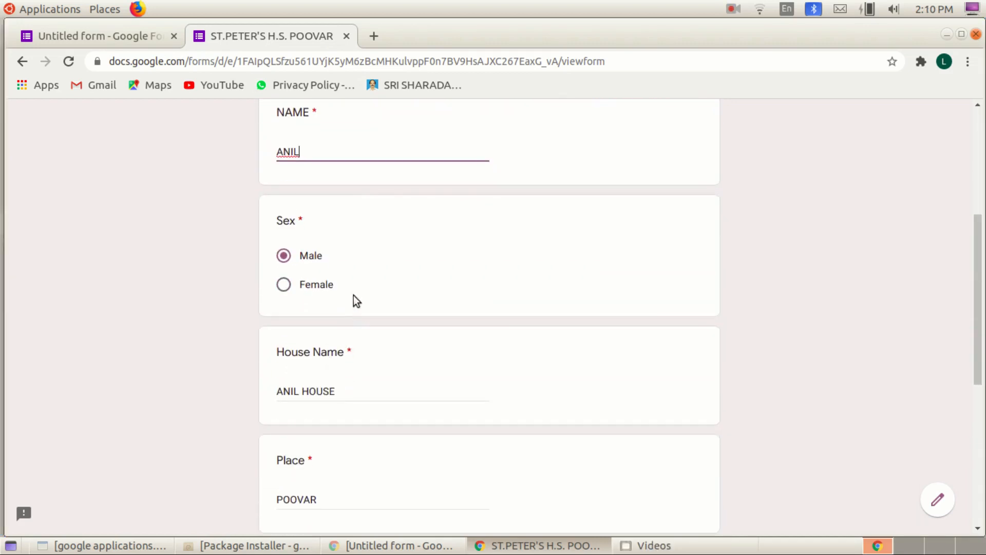
scroll(350, 308, "down", 6)
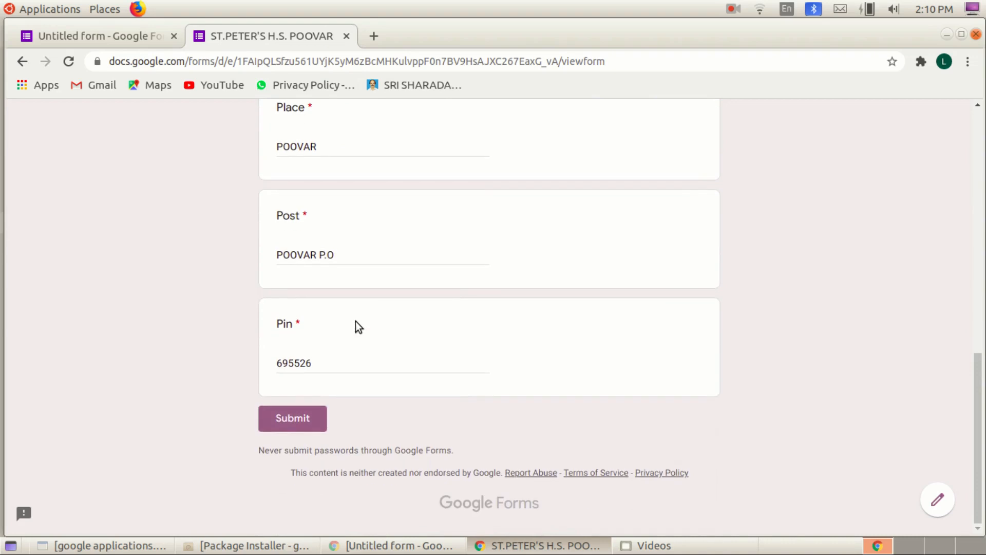
scroll(347, 365, "up", 5)
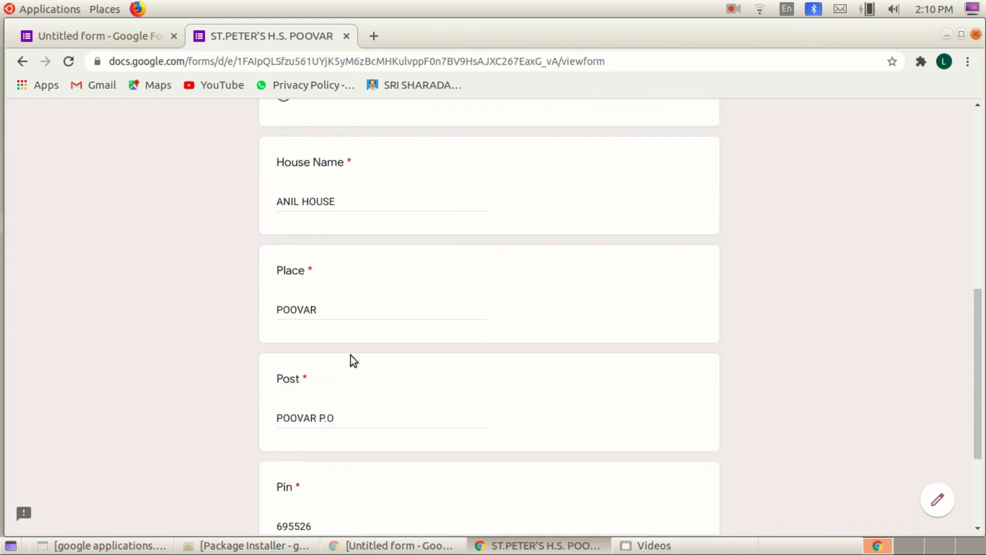
Step: Clear the Place answer and try to submit the form with that required question empty
scroll(339, 370, "down", 2)
left_click(337, 338)
key("BackSpace")
key("BackSpace")
key("BackSpace")
key("BackSpace")
key("BackSpace")
key("BackSpace")
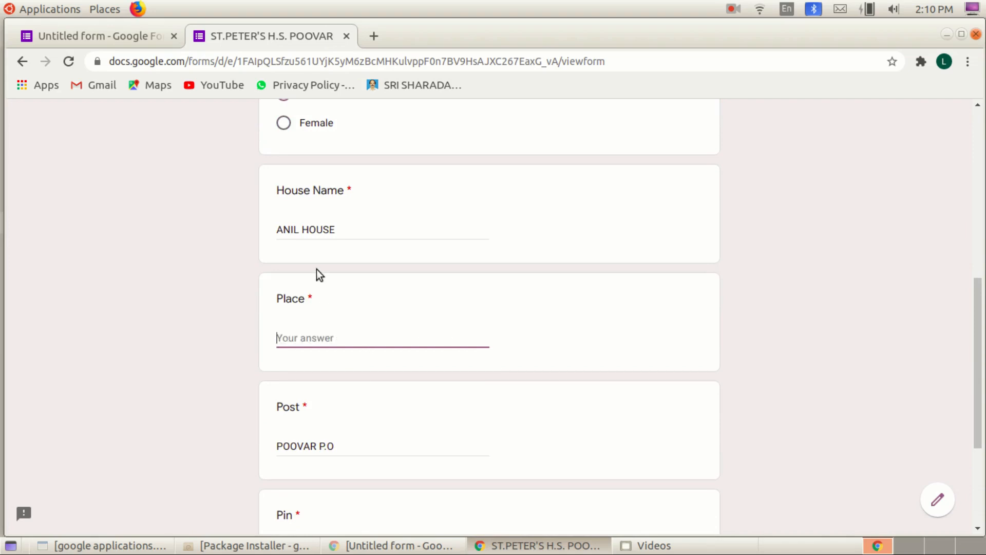
scroll(328, 328, "down", 3)
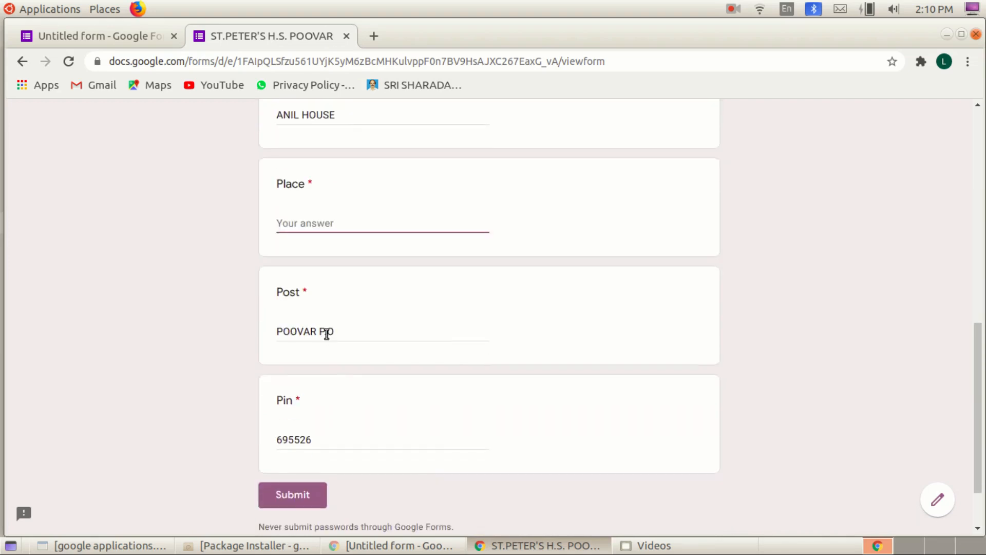
left_click(288, 497)
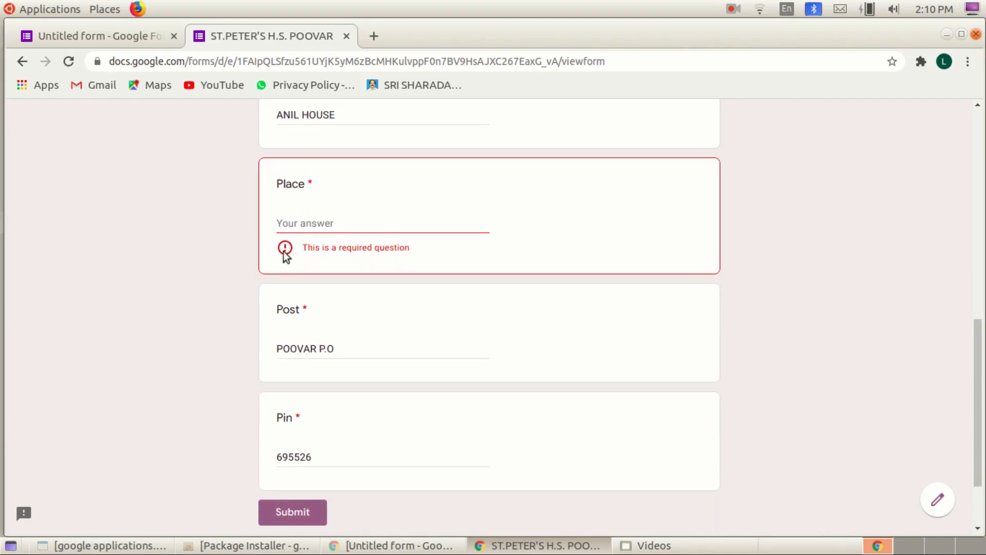
Step: Enter POOVAR as the Place answer and submit the form
left_click(314, 221)
type("POO")
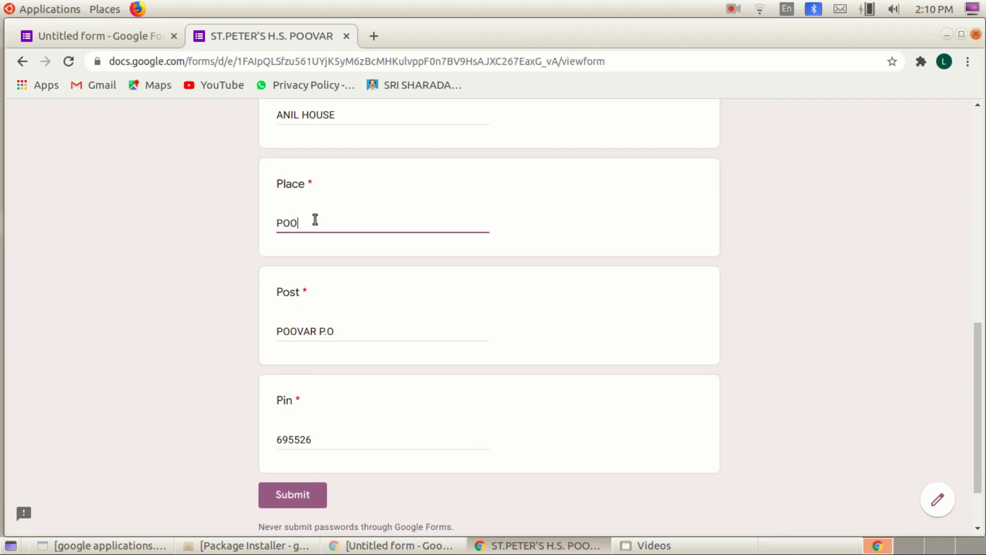
type("C")
key("BackSpace")
type("VAR")
scroll(330, 362, "down", 3)
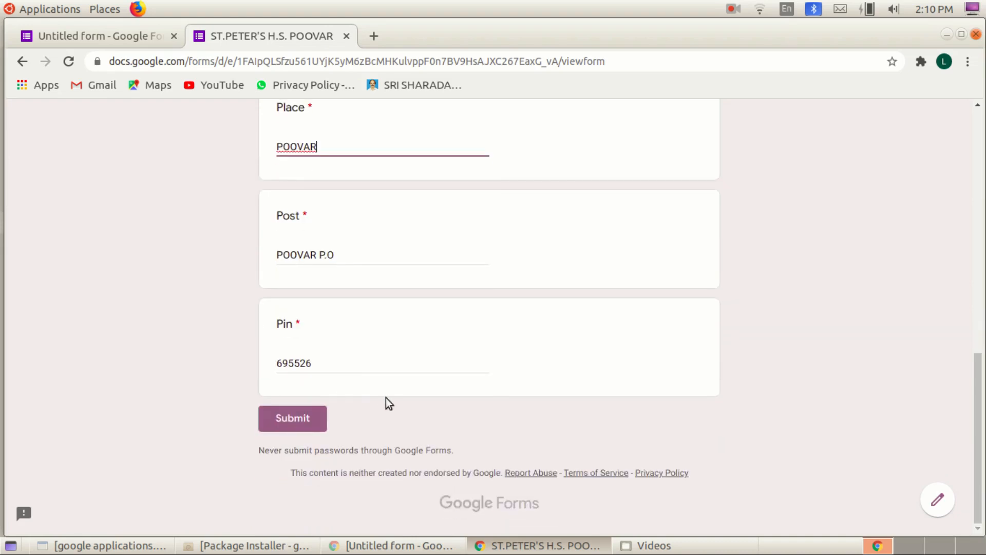
left_click(288, 417)
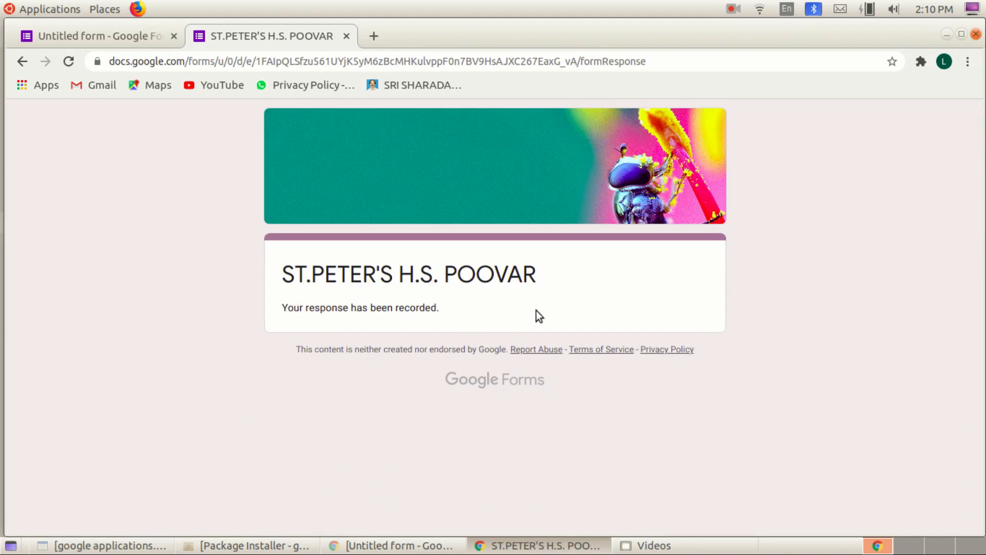
Step: Return to the form editor and examine the summary of responses, from the NAME question to the Place question
left_click(100, 36)
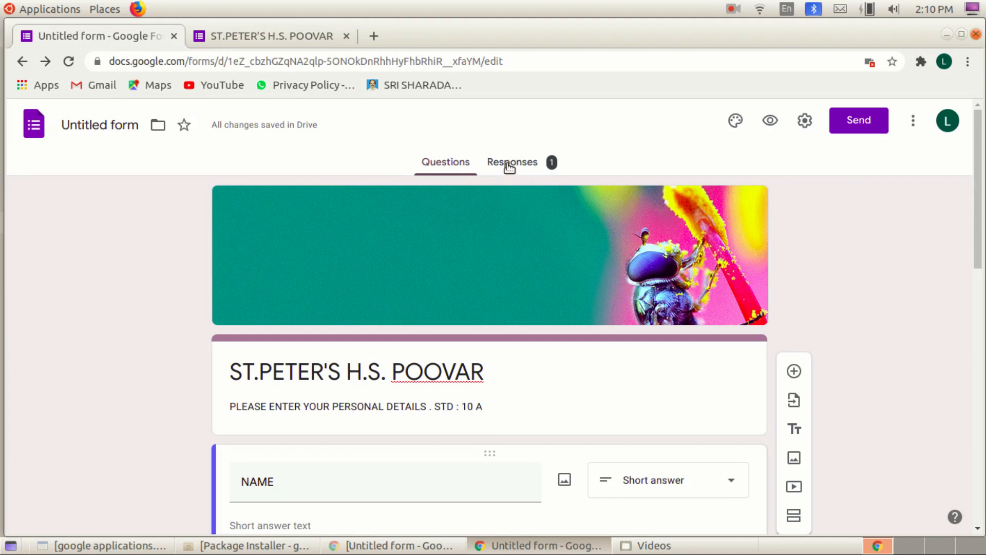
scroll(364, 413, "down", 8)
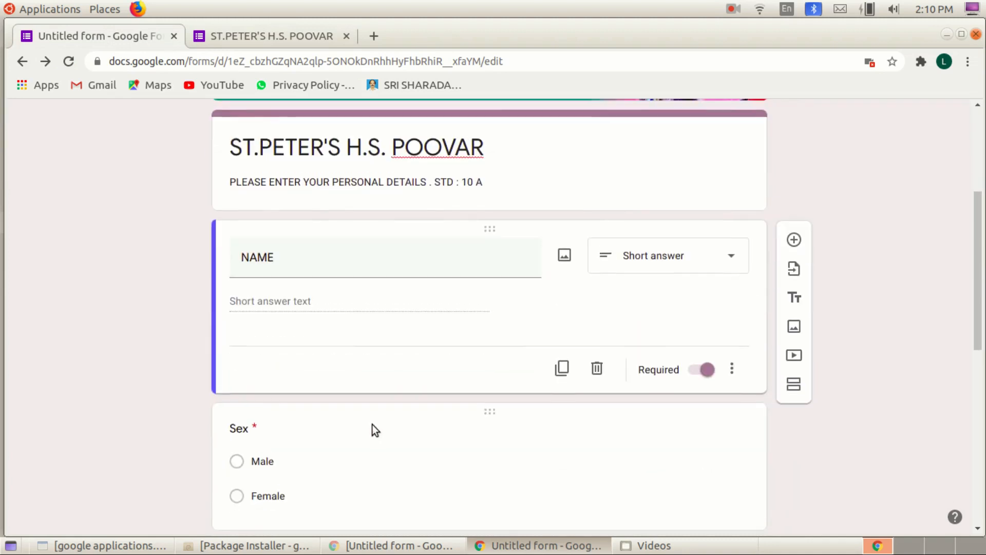
scroll(383, 383, "up", 10)
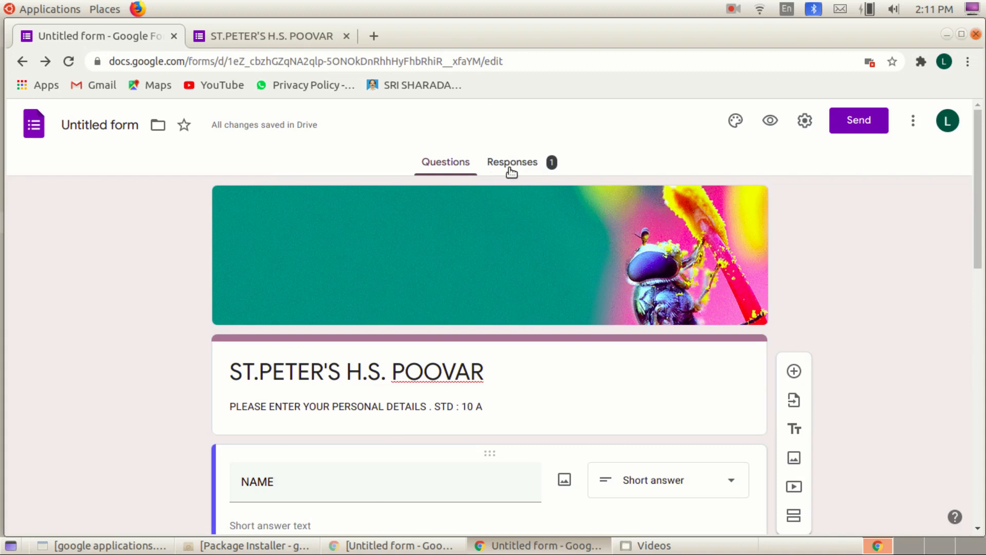
left_click(496, 161)
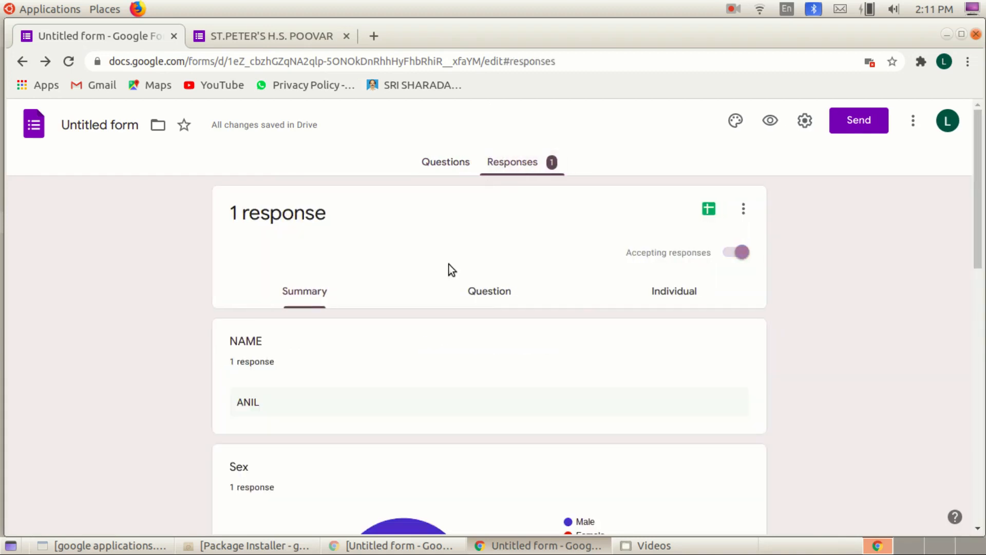
scroll(307, 400, "down", 3)
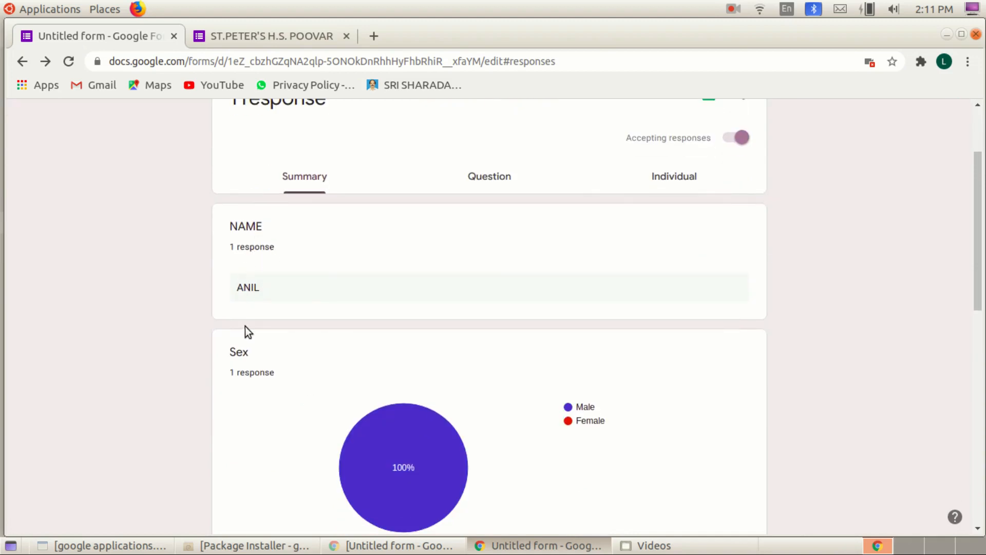
scroll(246, 328, "down", 3)
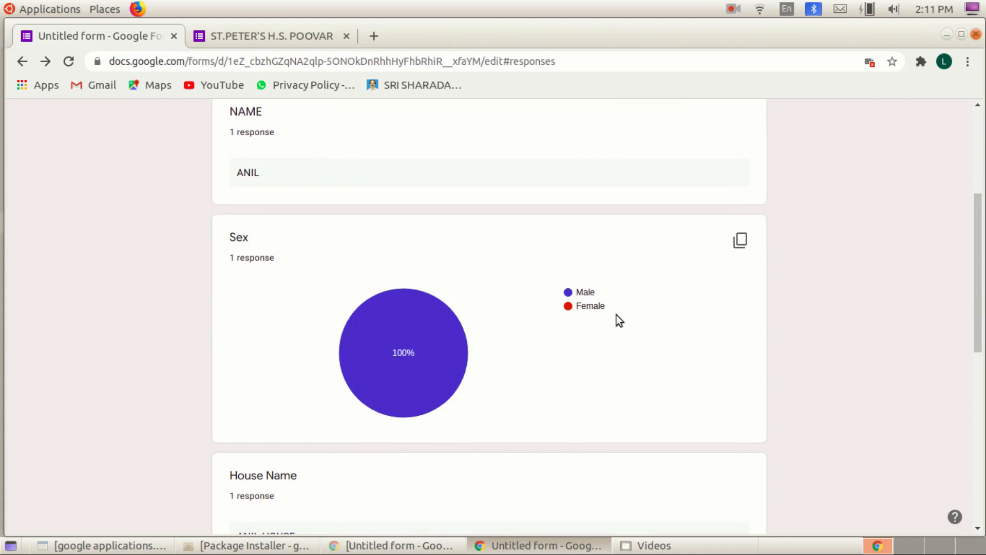
scroll(366, 418, "down", 3)
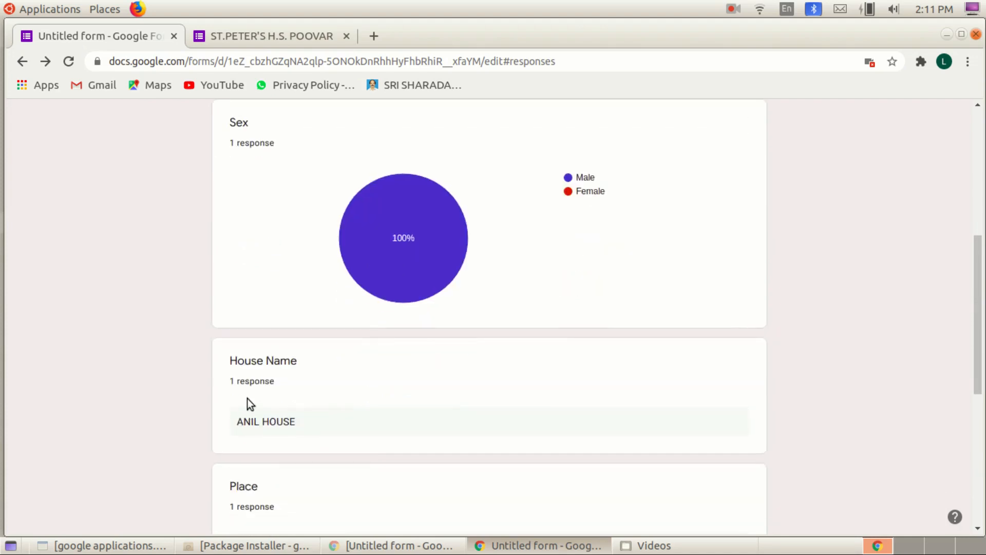
scroll(276, 442, "down", 6)
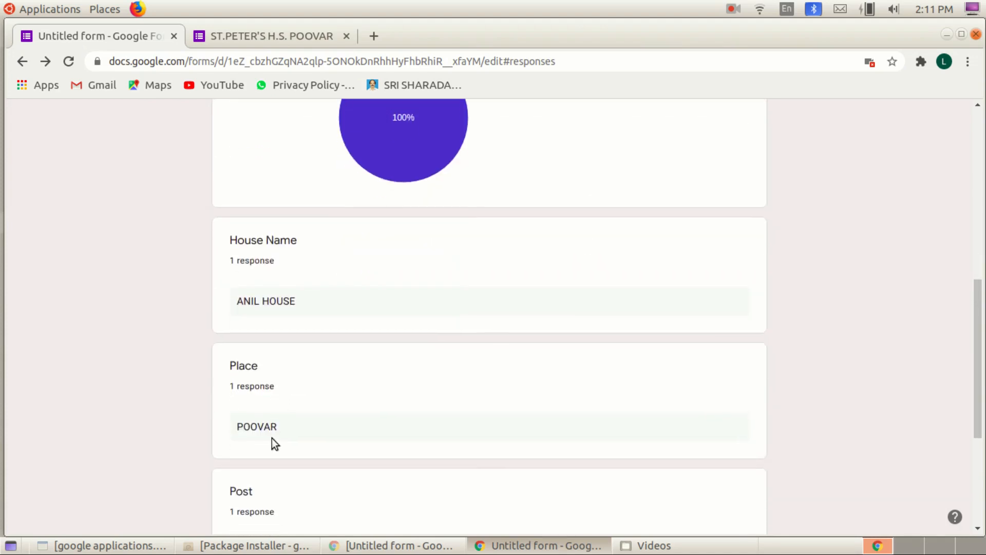
scroll(271, 460, "up", 11)
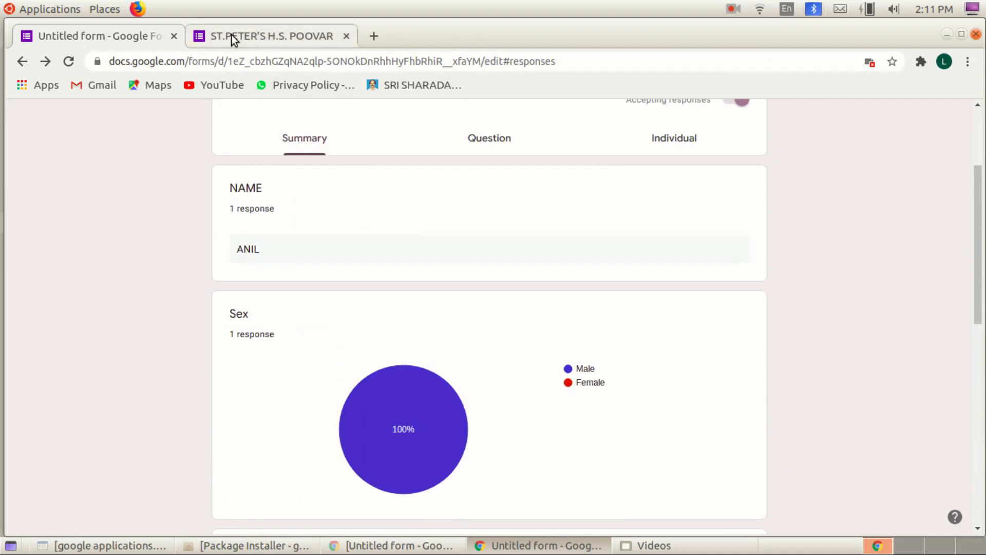
Step: Check the respondent's submission confirmation page and return to the response summary in the form editor
left_click(225, 36)
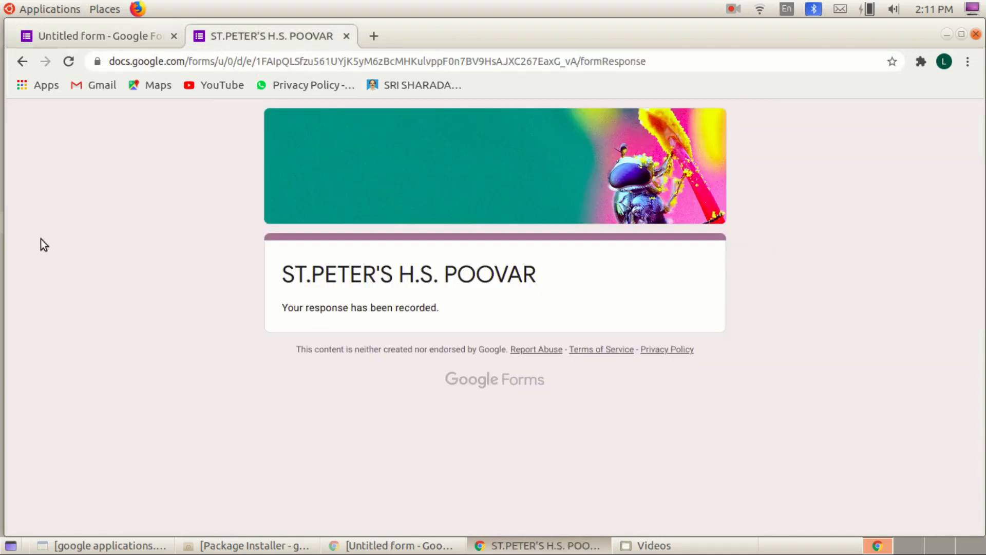
left_click(81, 45)
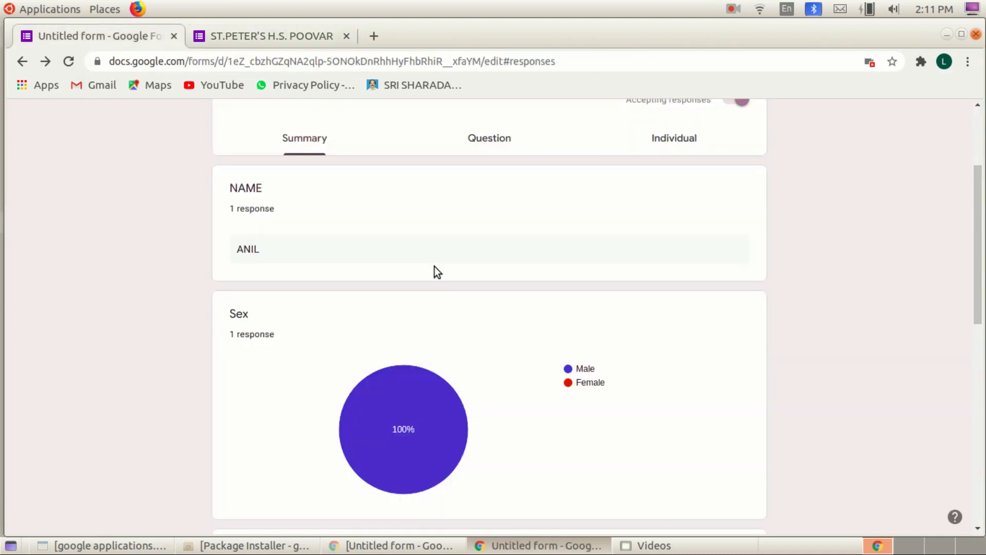
scroll(434, 266, "up", 3)
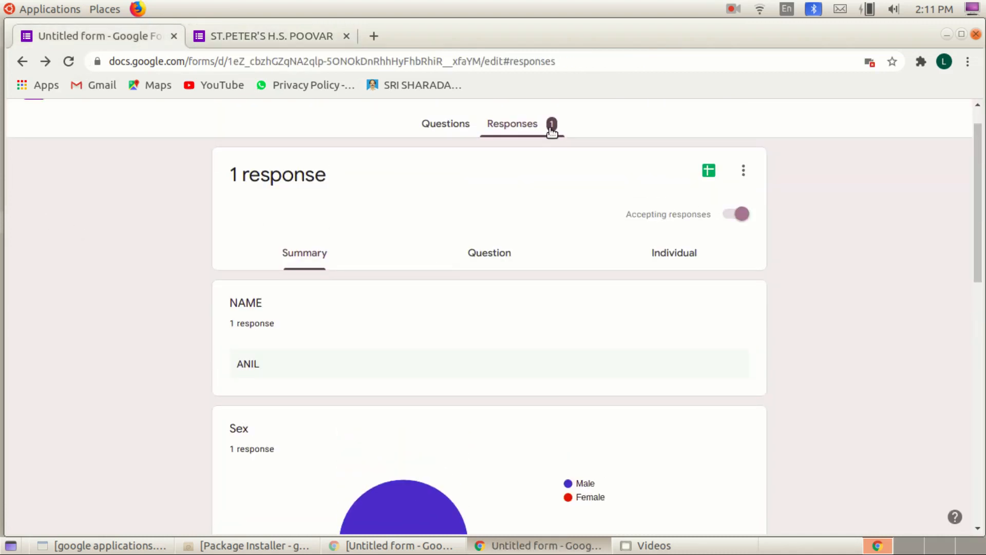
Step: Go back to the form's questions and look over the header, the title and the first questions
left_click(446, 123)
scroll(509, 208, "down", 5)
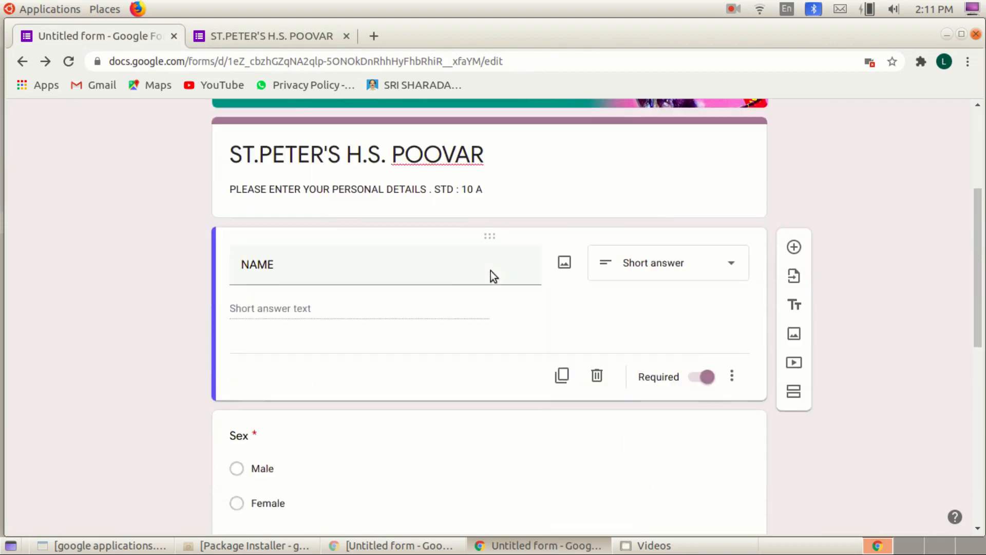
scroll(486, 288, "up", 3)
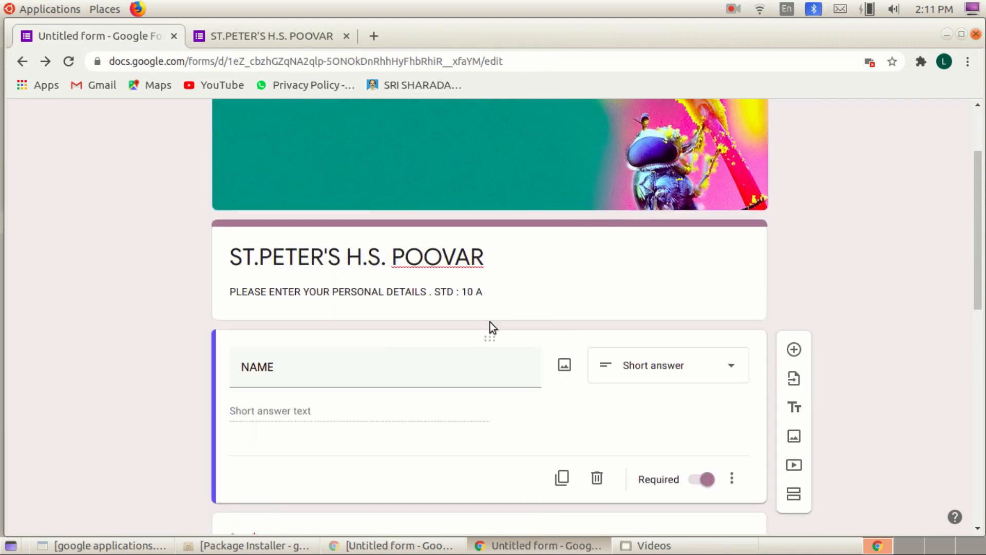
scroll(490, 322, "up", 3)
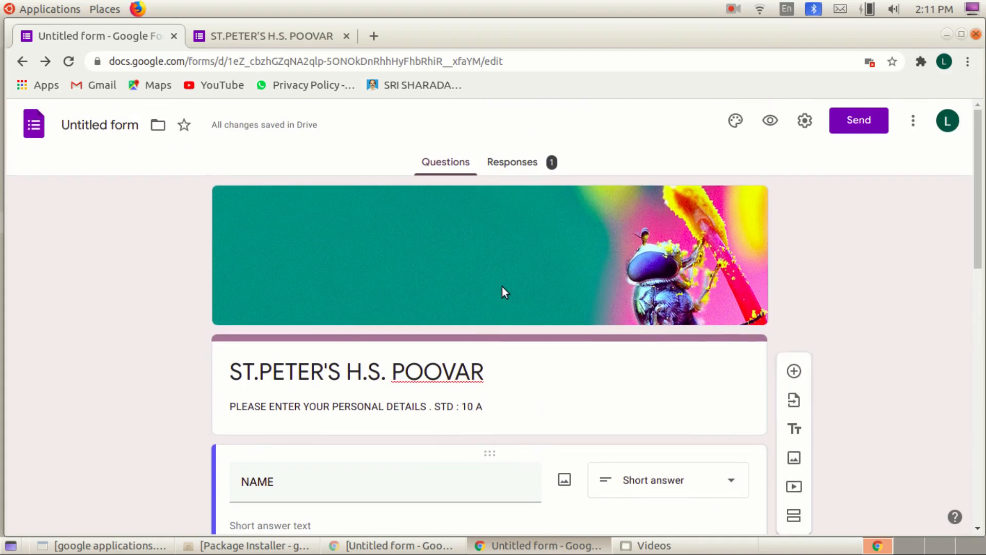